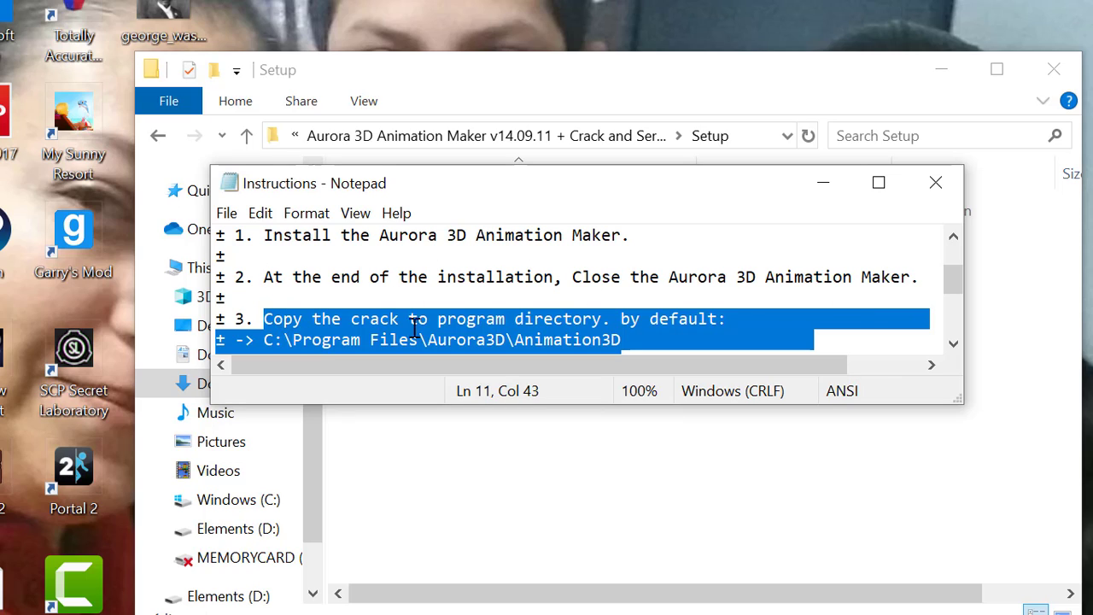
Minimize the instructions and look at the Animation3D application in the Crack folder.
left_click(822, 185)
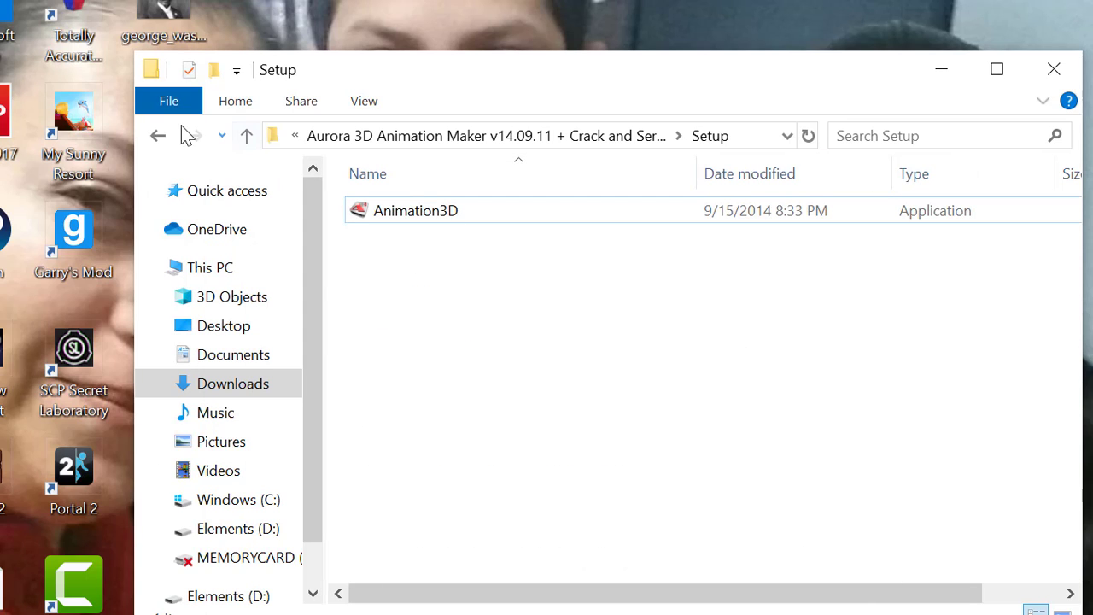
key("alt+Left")
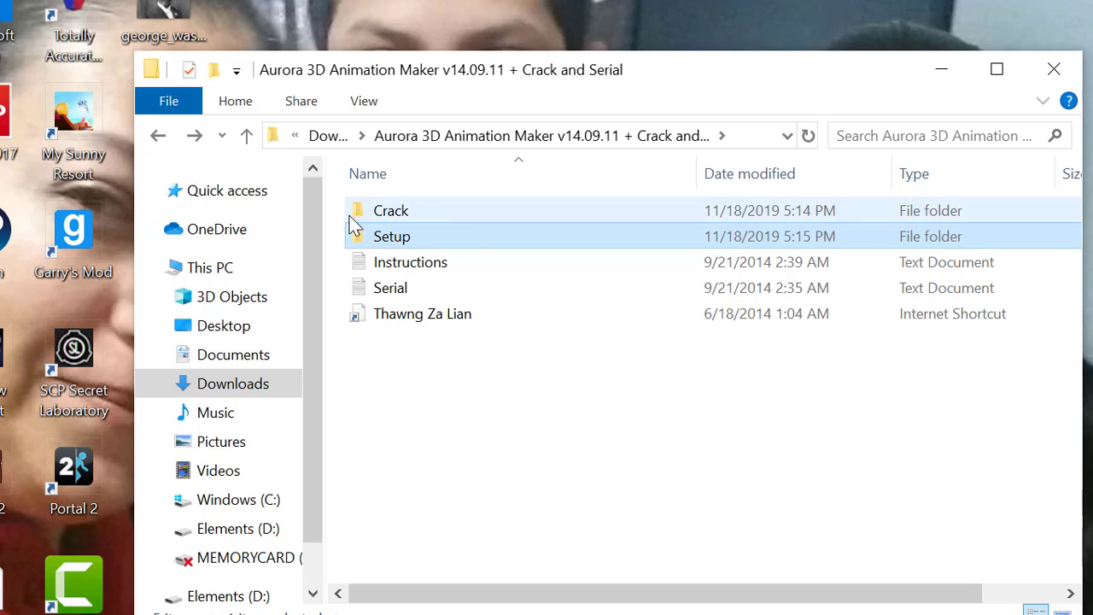
double_click(382, 215)
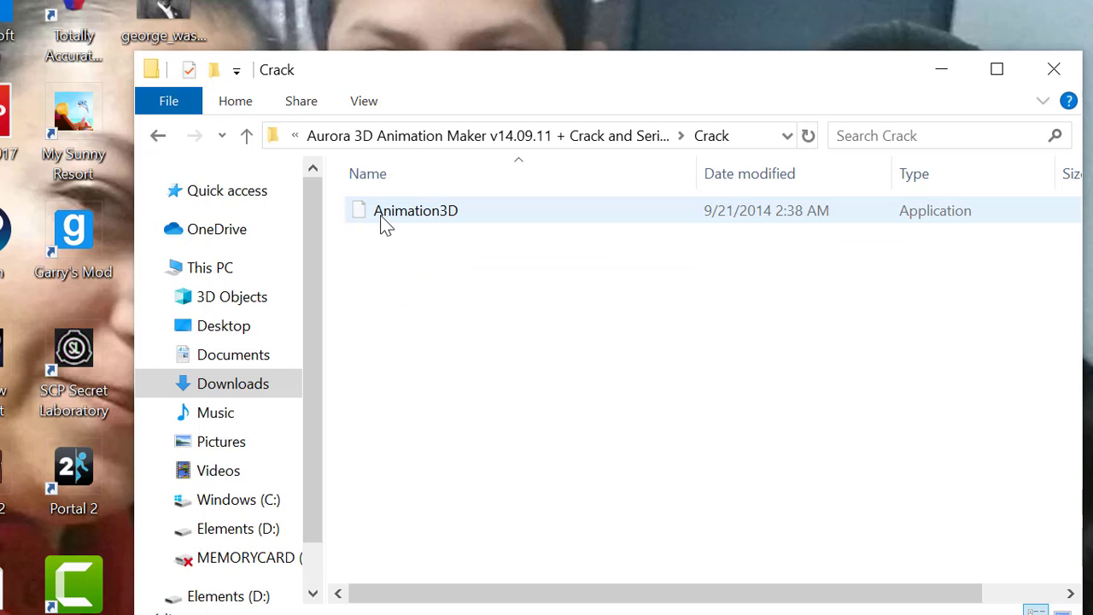
left_click(384, 215)
right_click(384, 215)
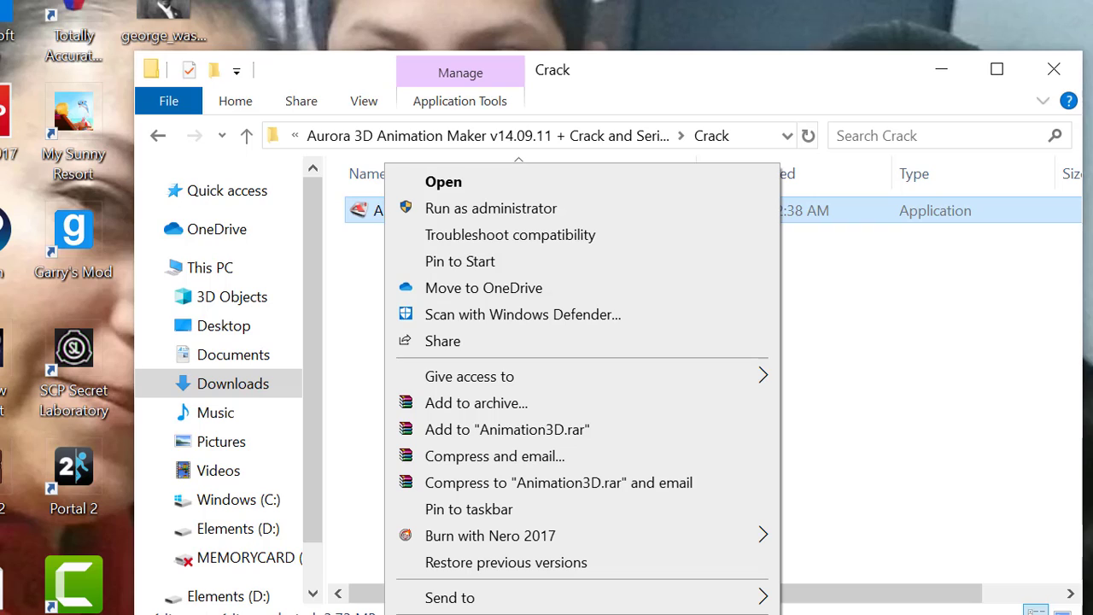
left_click(934, 388)
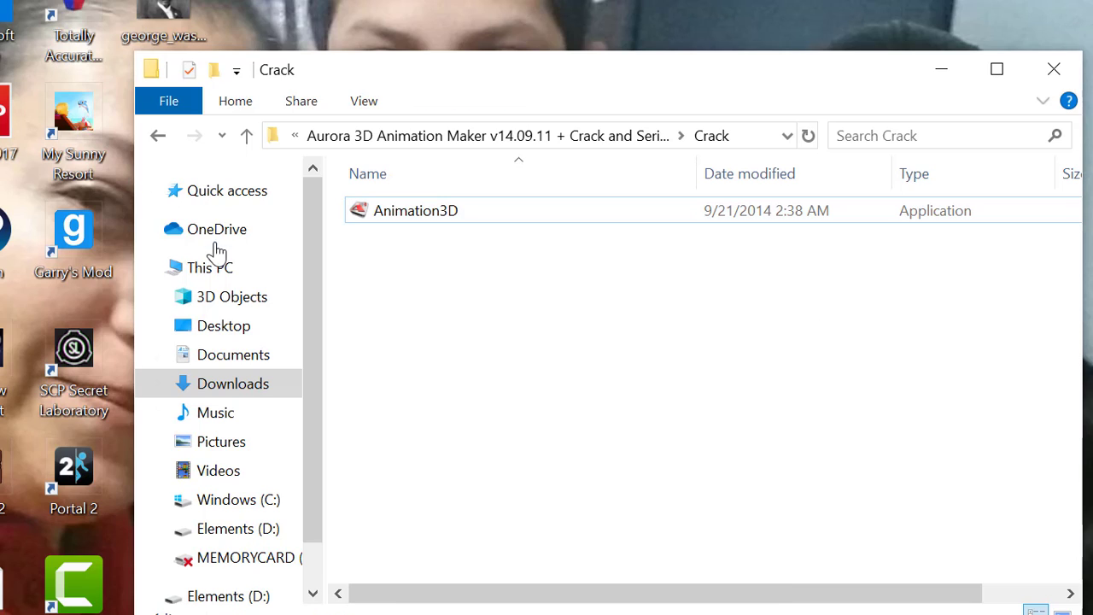
Run the Animation3D installer from the Setup folder as administrator.
left_click(159, 137)
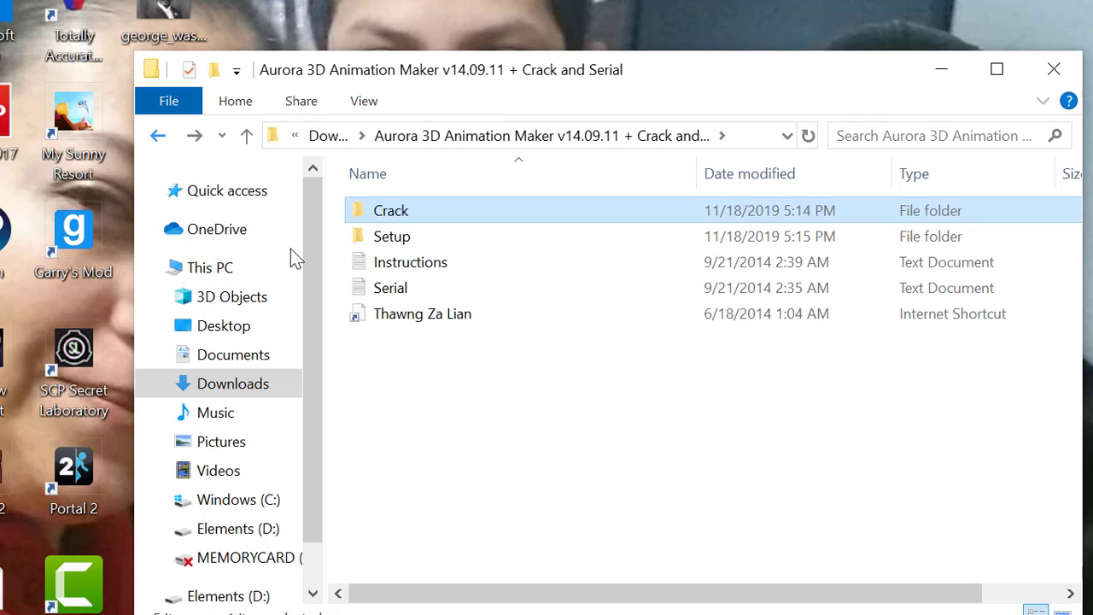
double_click(414, 242)
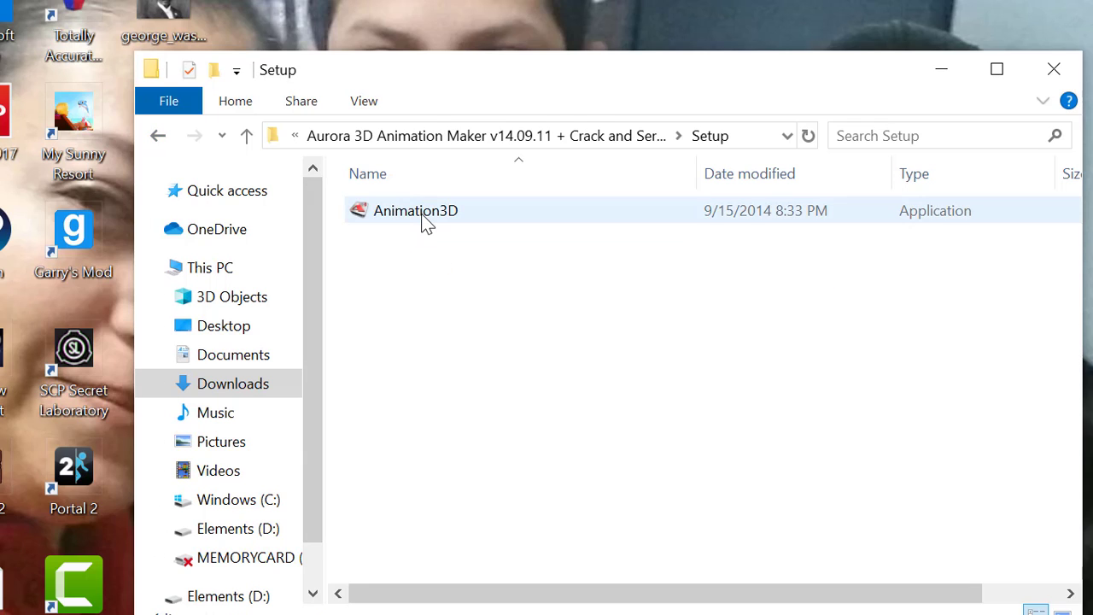
left_click(418, 221)
right_click(418, 221)
left_click(483, 209)
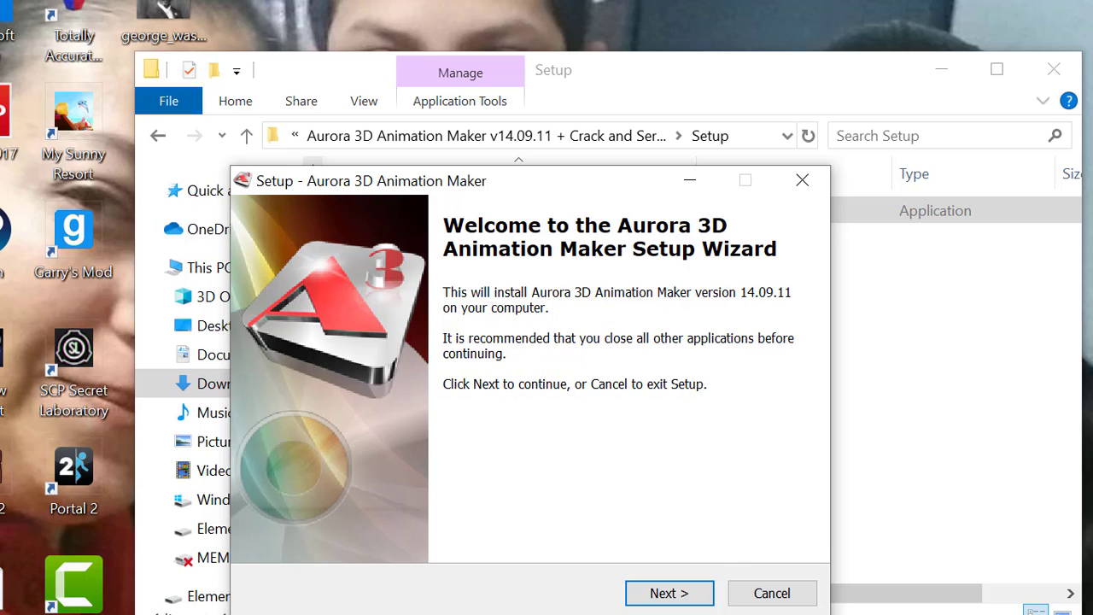
Begin the Aurora 3D Animation Maker setup and accept the license agreement.
left_click(642, 592)
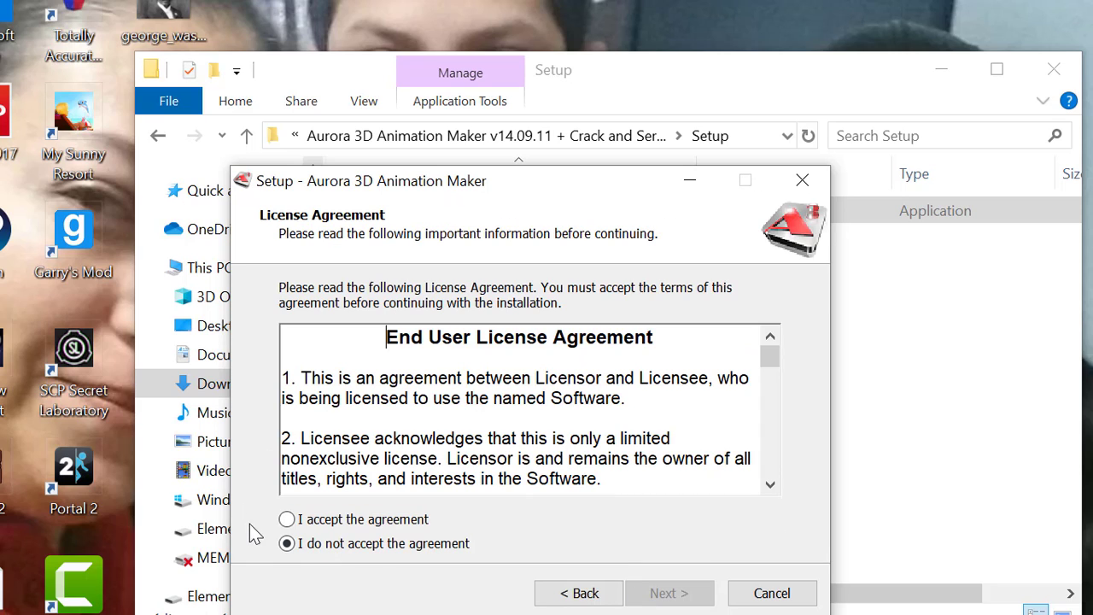
left_click(288, 519)
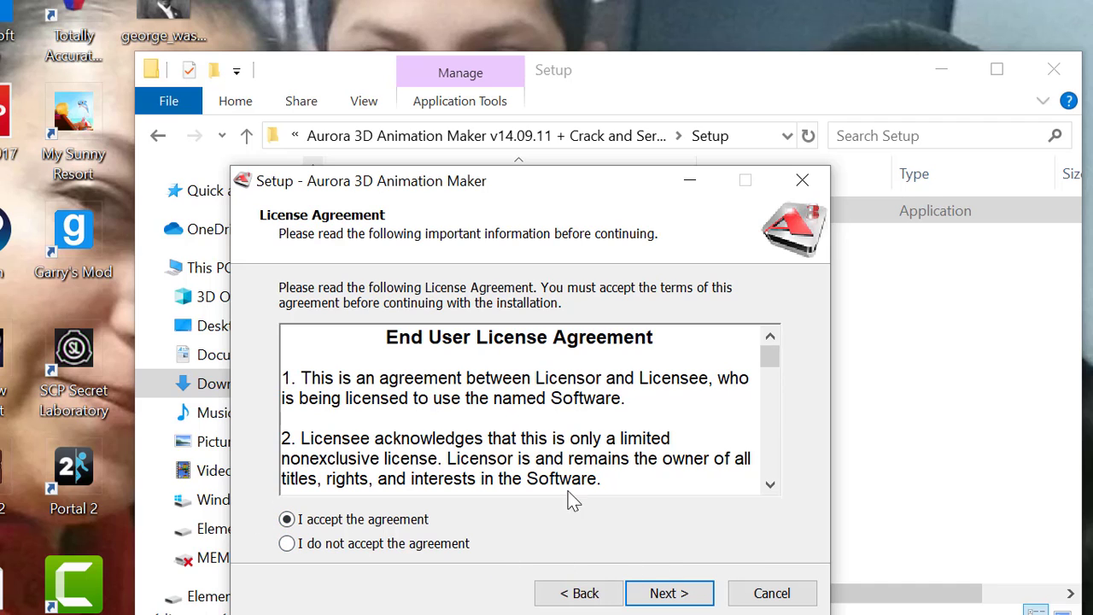
scroll(408, 386, "down", 3)
scroll(408, 386, "down", 3)
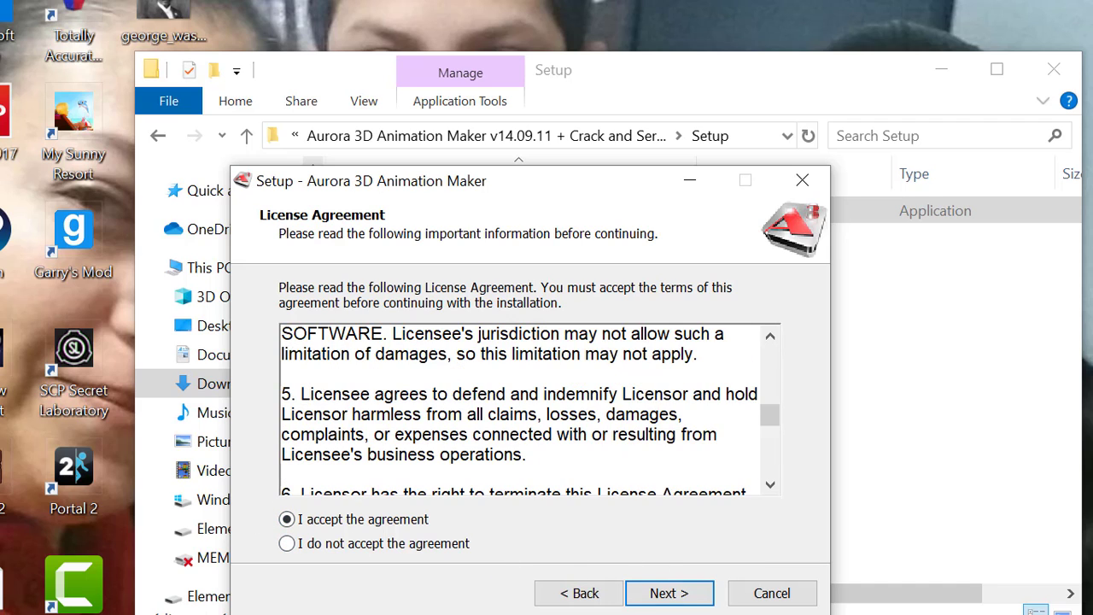
left_click(668, 597)
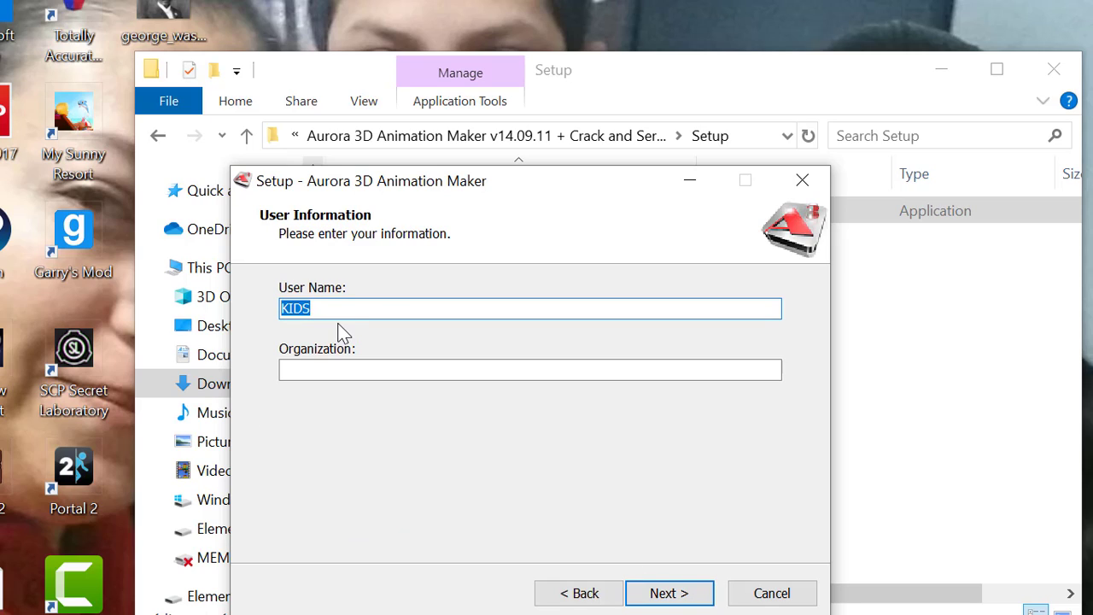
Set the organization to "none" and proceed through setup with the default destination, Start Menu folder and desktop icon option.
left_click(323, 369)
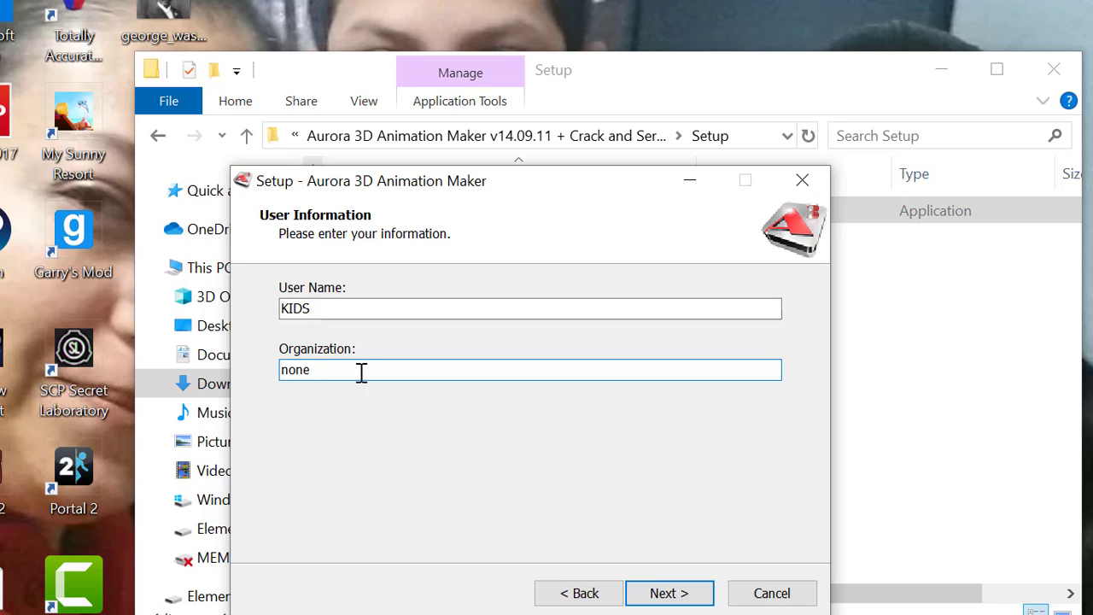
left_click(680, 602)
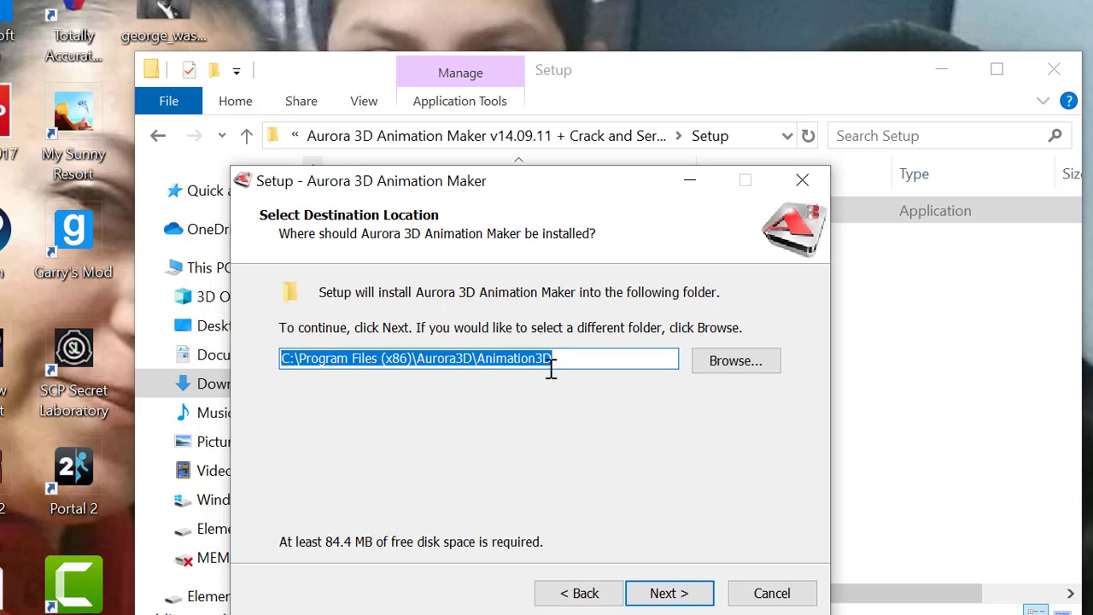
left_click(657, 598)
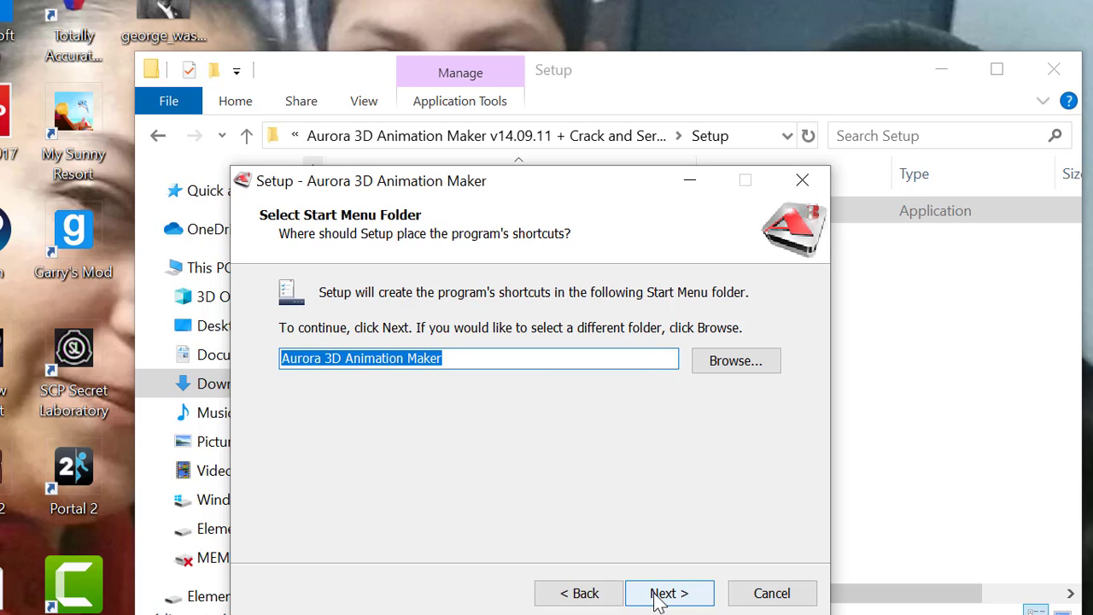
left_click(658, 598)
left_click(657, 598)
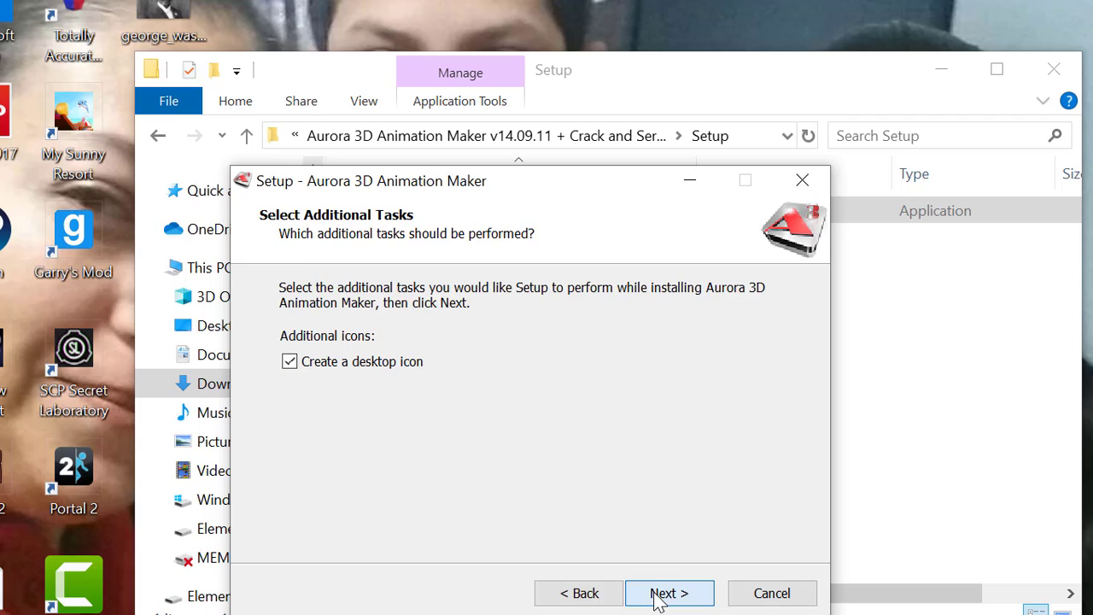
left_click(657, 595)
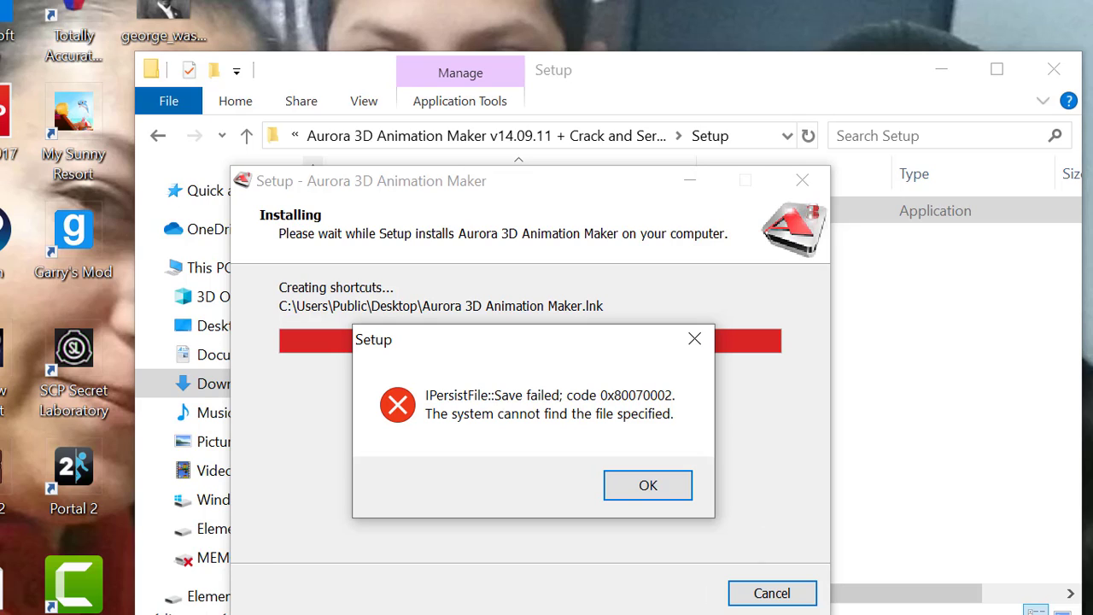
Dismiss the setup error dialog and finish the installation wizard.
left_click(654, 493)
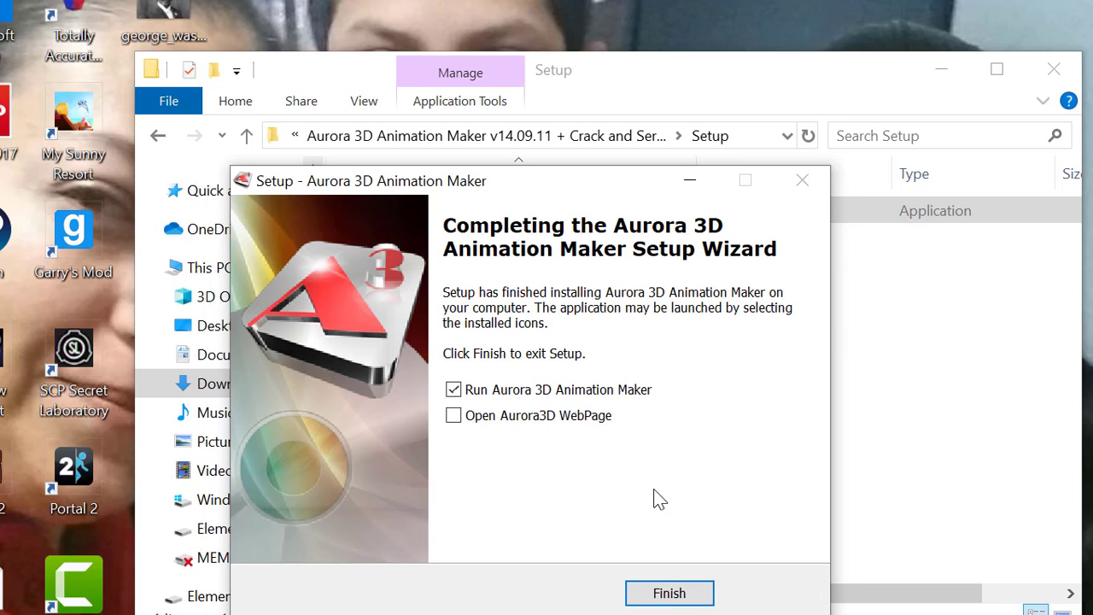
left_click(453, 390)
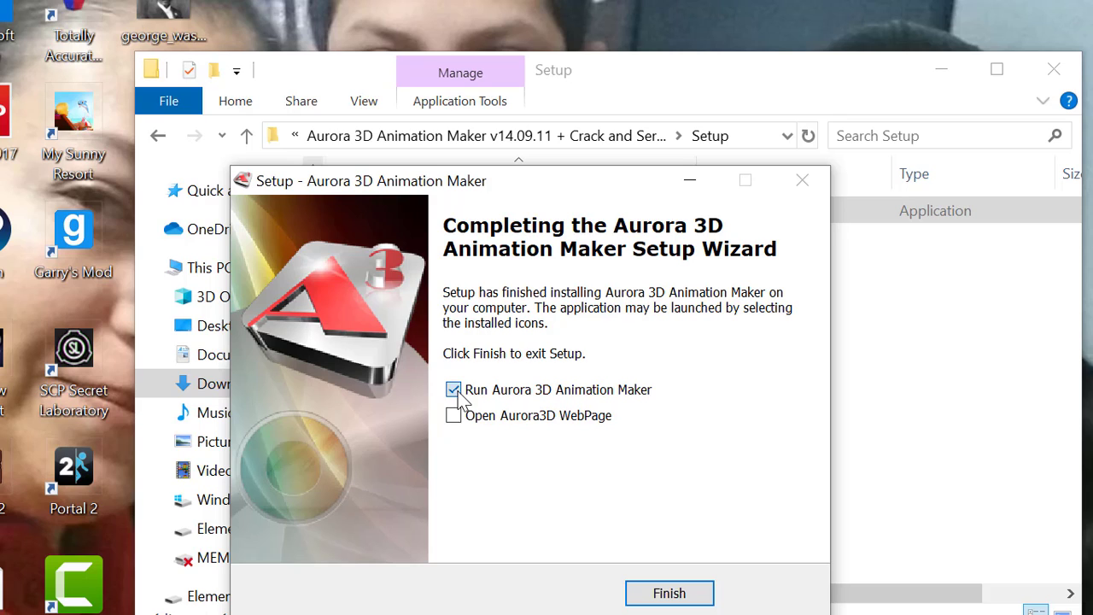
left_click(665, 601)
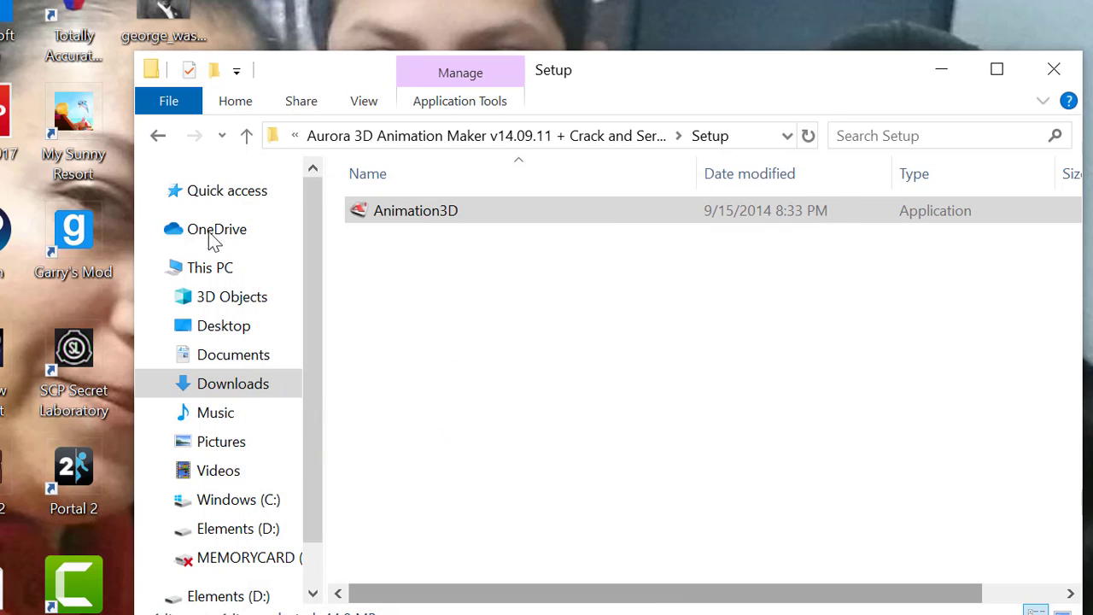
Copy the Animation3D application from the Crack folder.
left_click(158, 139)
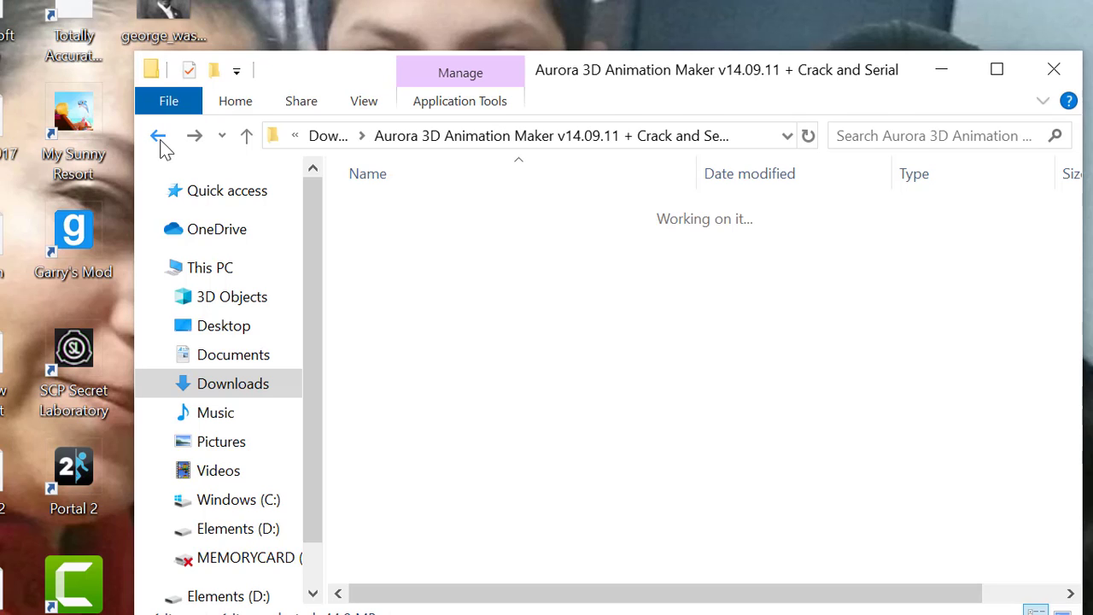
left_click(392, 213)
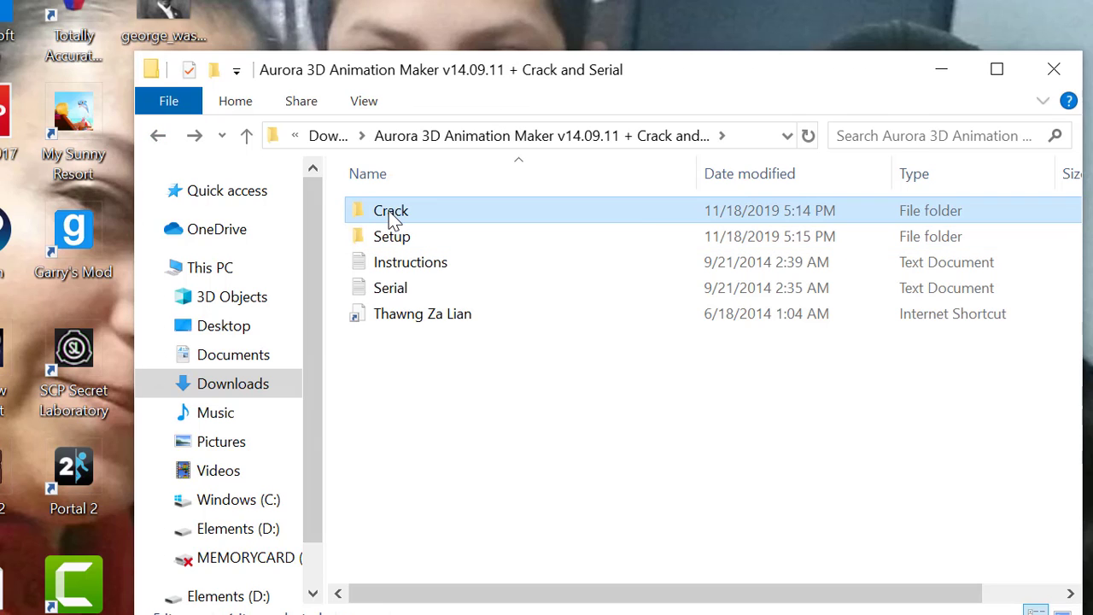
double_click(393, 213)
left_click(391, 217)
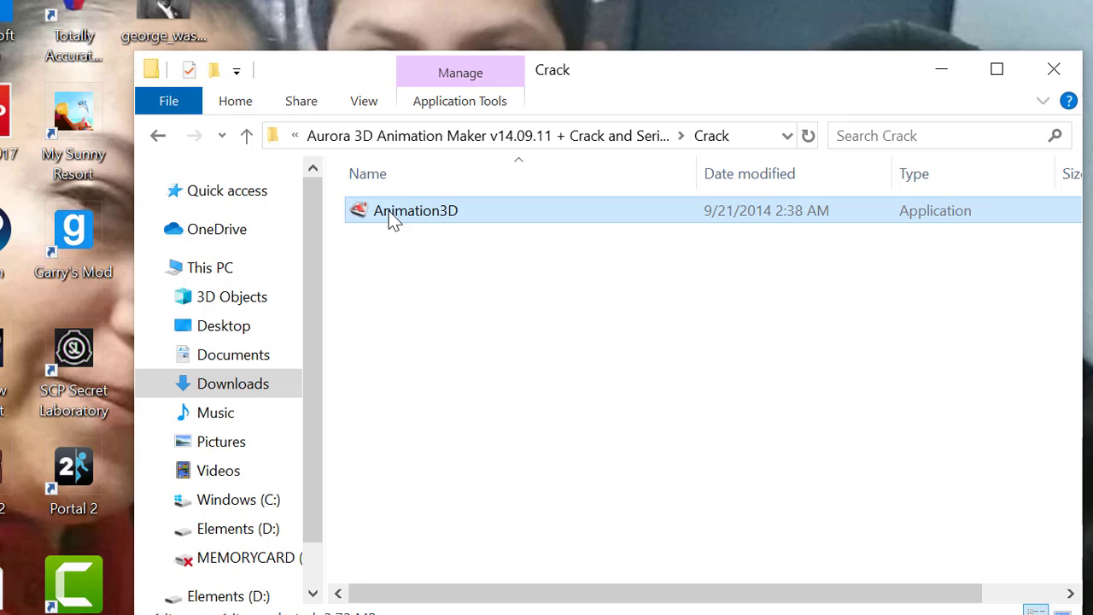
right_click(391, 218)
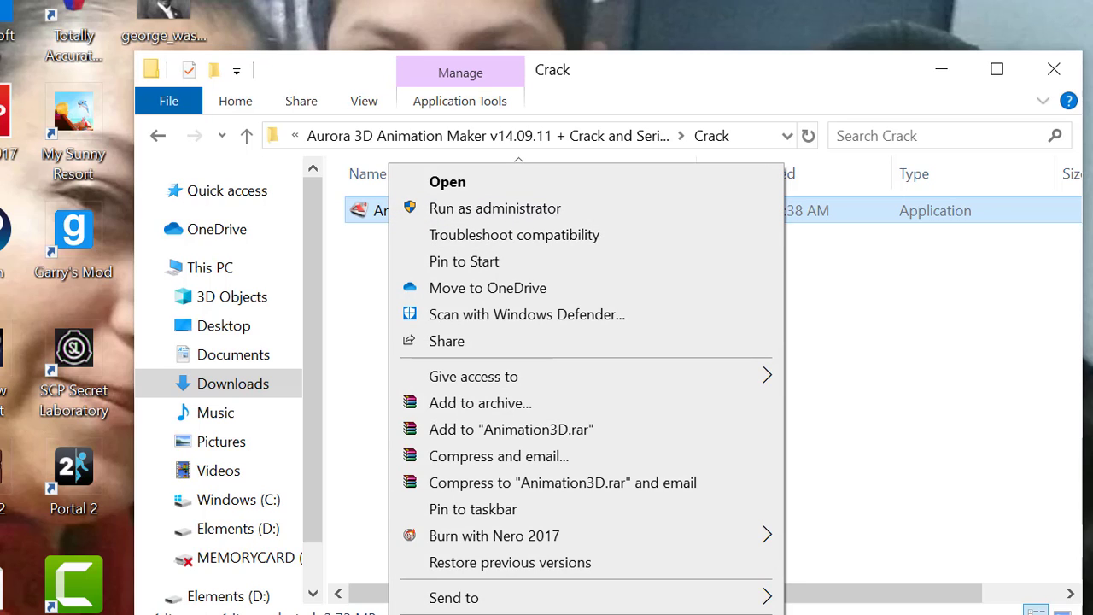
key("Escape")
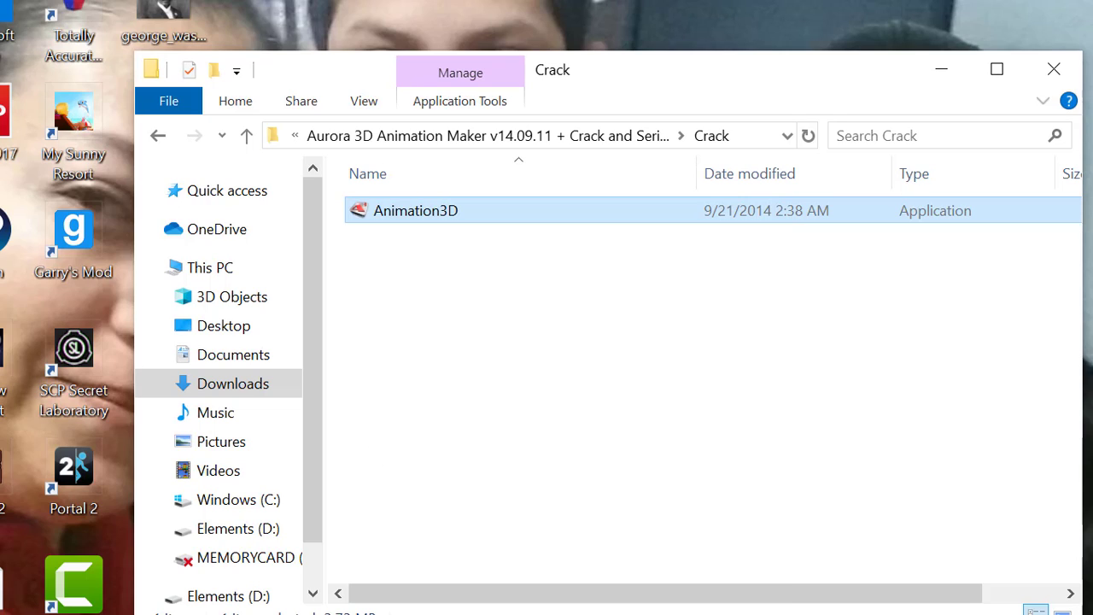
key("super")
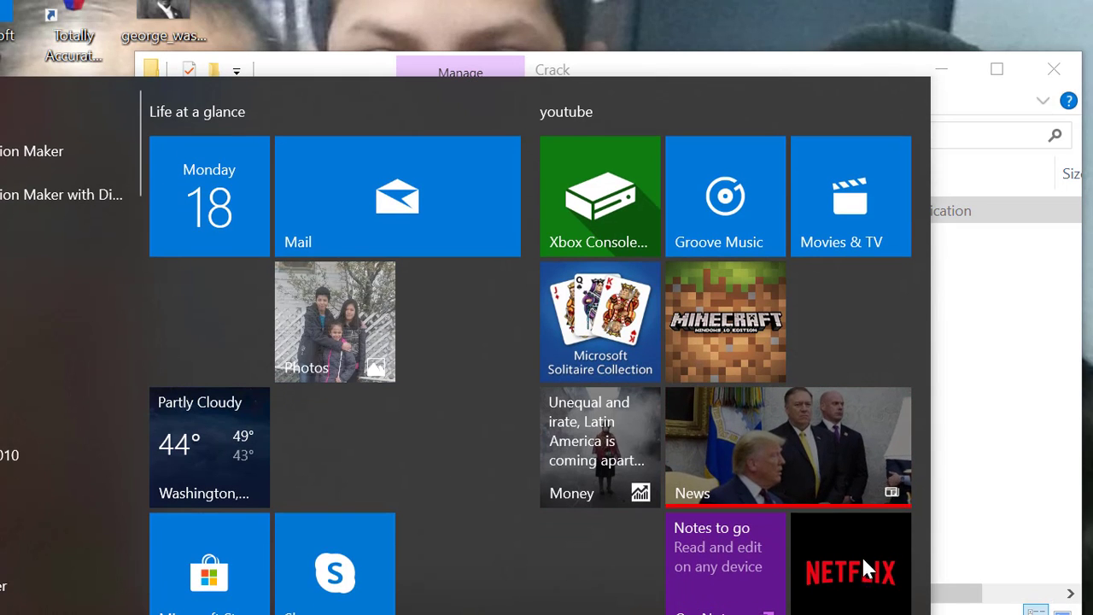
key("Escape")
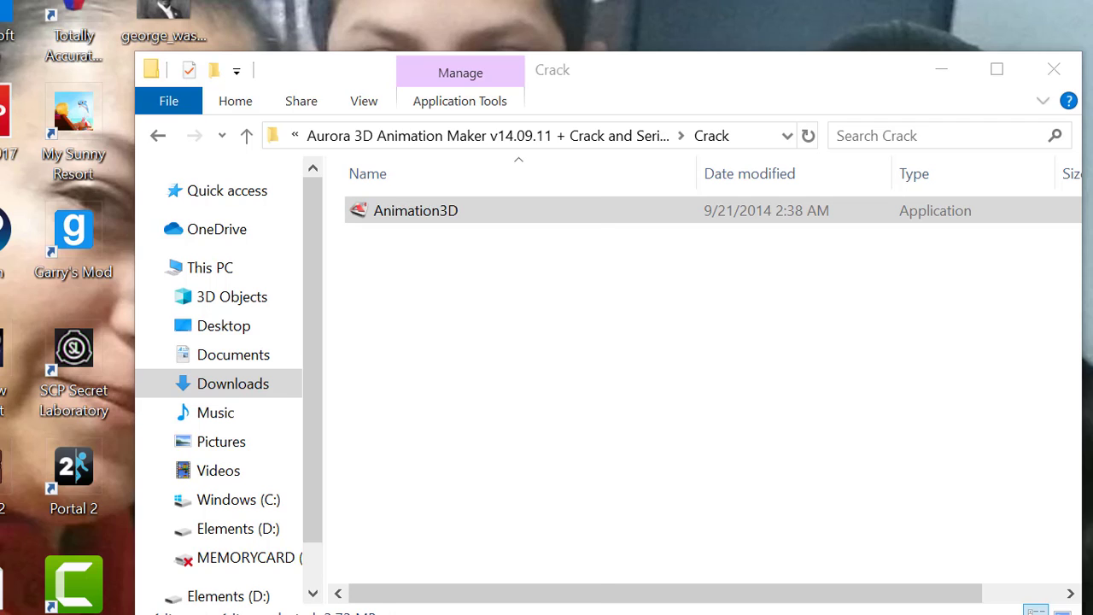
right_click(443, 613)
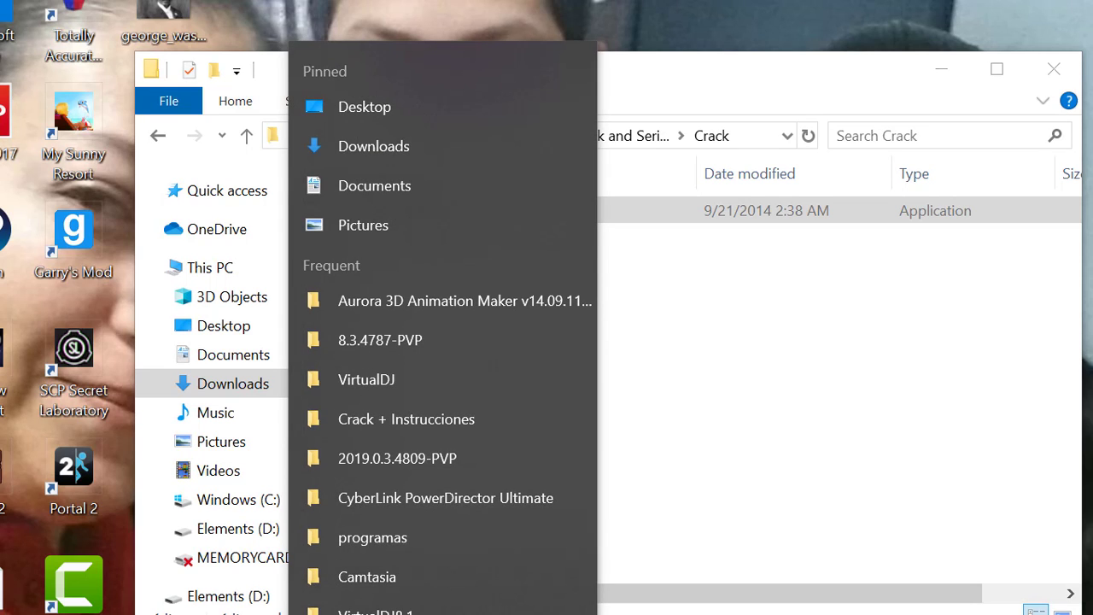
key("Escape")
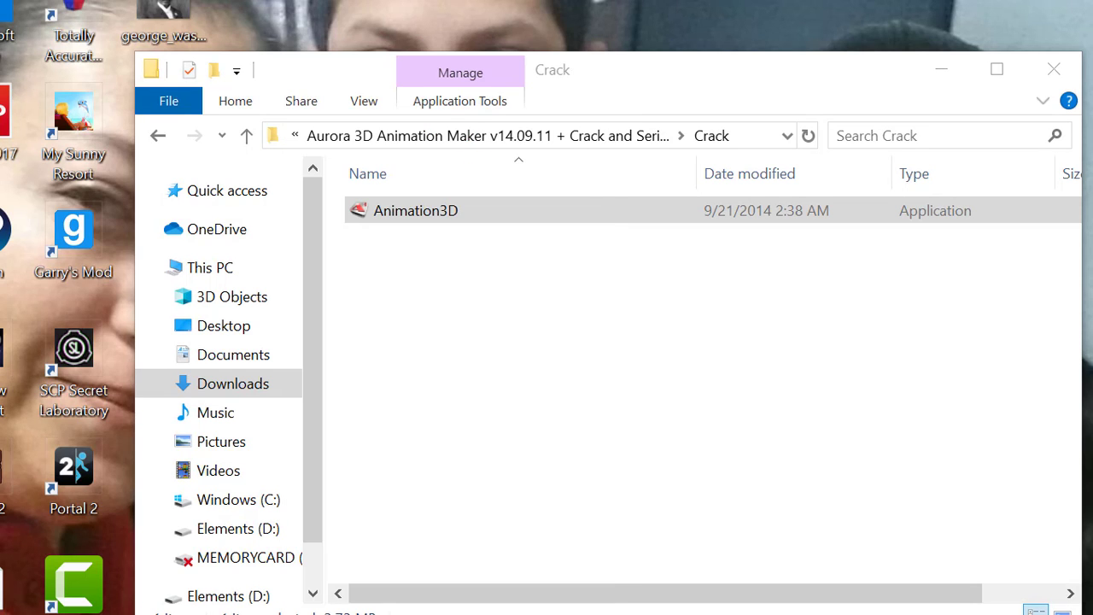
Open Program Files (x86) on drive C: in a new File Explorer window and locate the Aurora3D folder.
key("super+e")
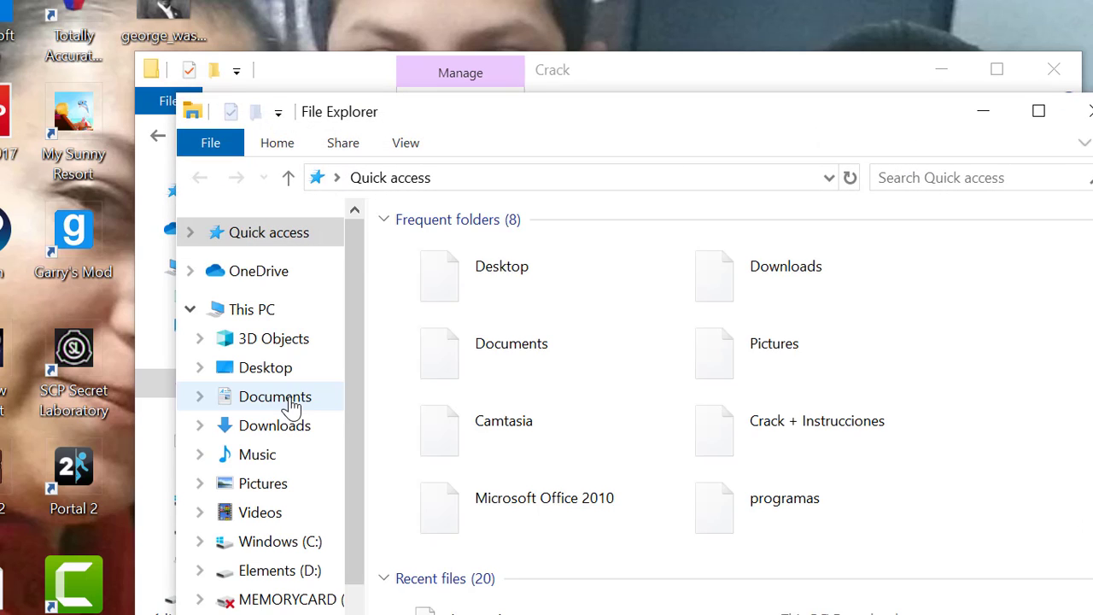
scroll(312, 461, "down", 1)
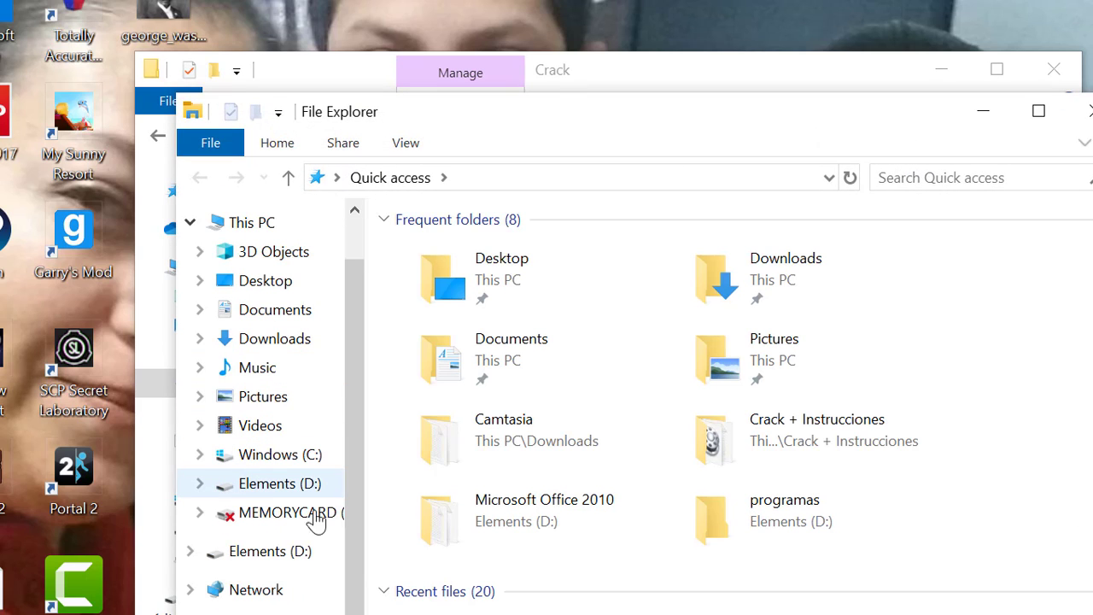
left_click(266, 461)
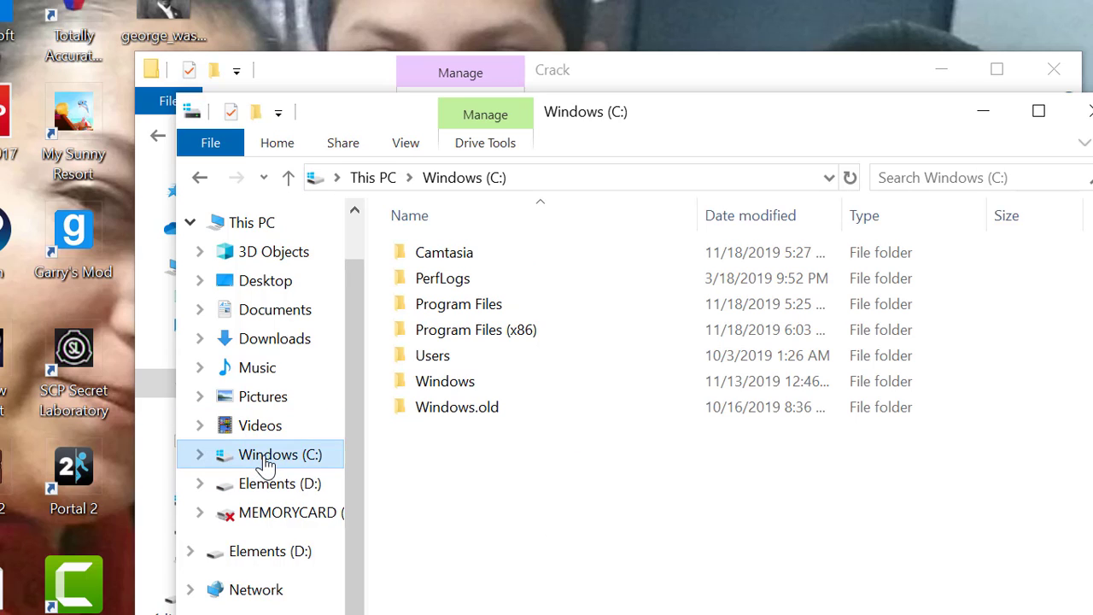
left_click(530, 339)
double_click(530, 339)
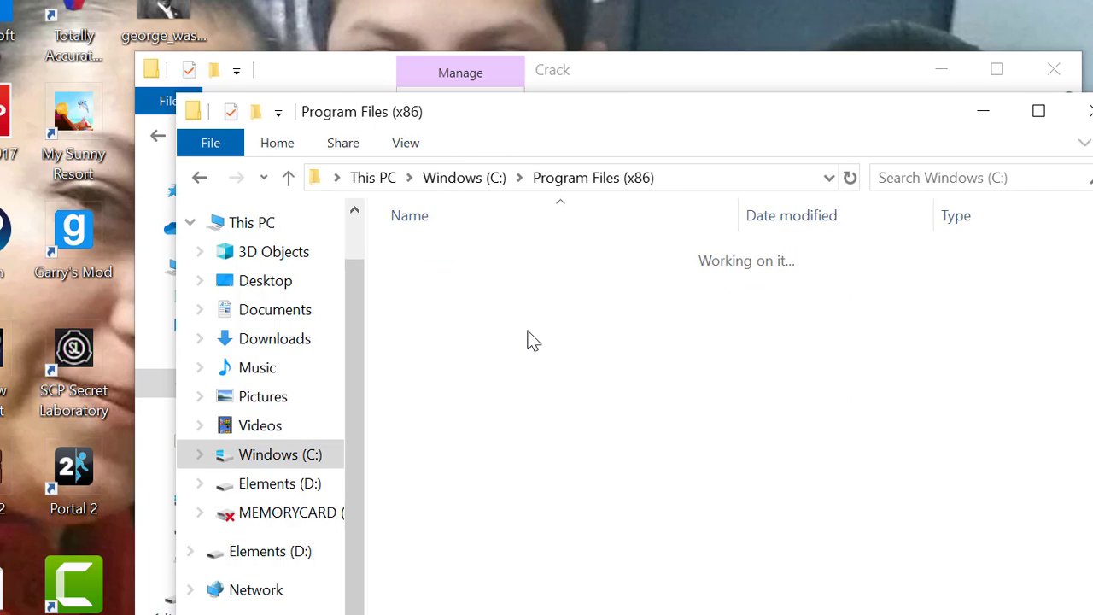
scroll(530, 339, "down", 1)
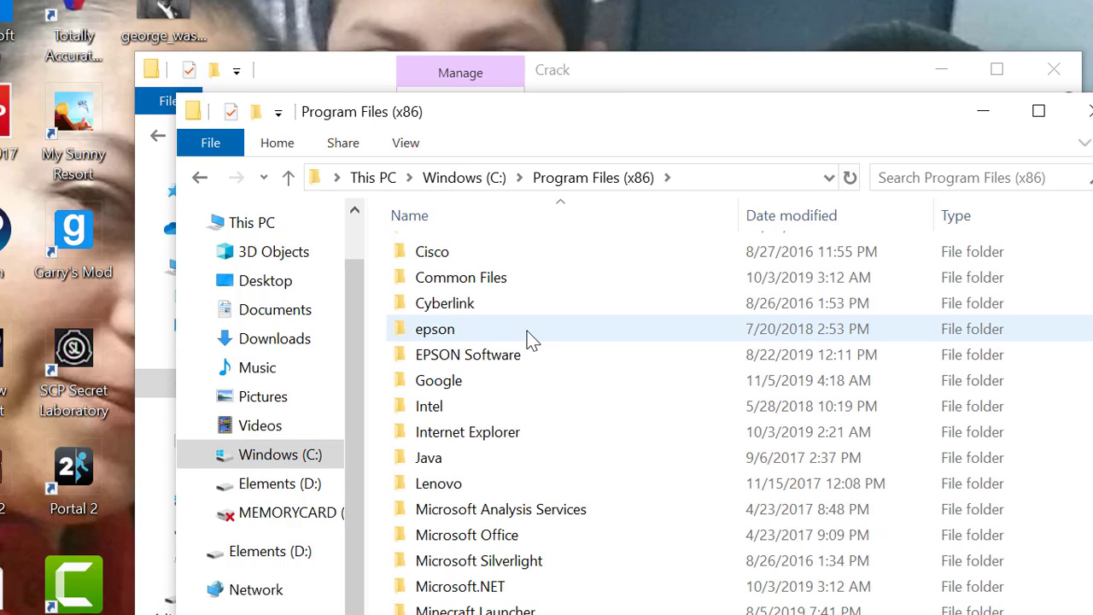
scroll(523, 340, "up", 1)
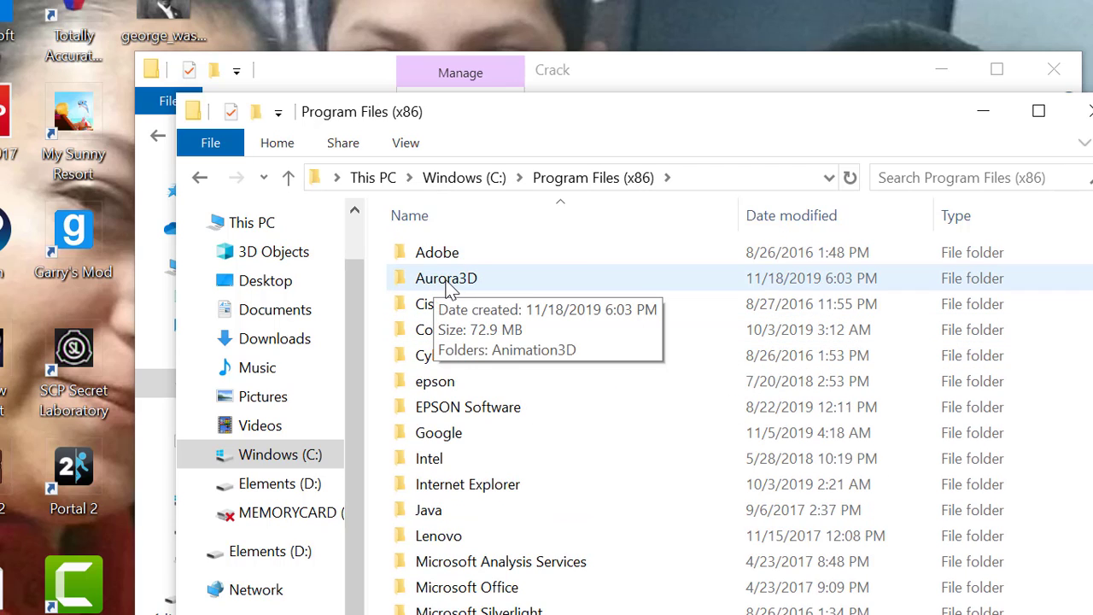
Paste the copied Animation3D application into the Animation3D folder inside Aurora3D, replacing the existing file.
left_click(492, 283)
double_click(495, 286)
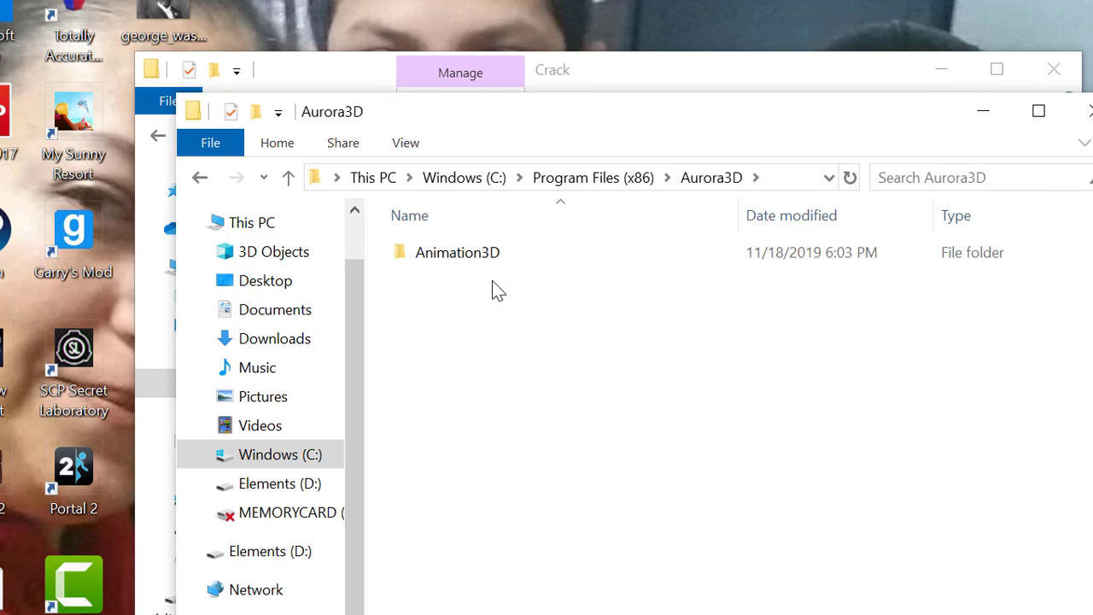
double_click(461, 253)
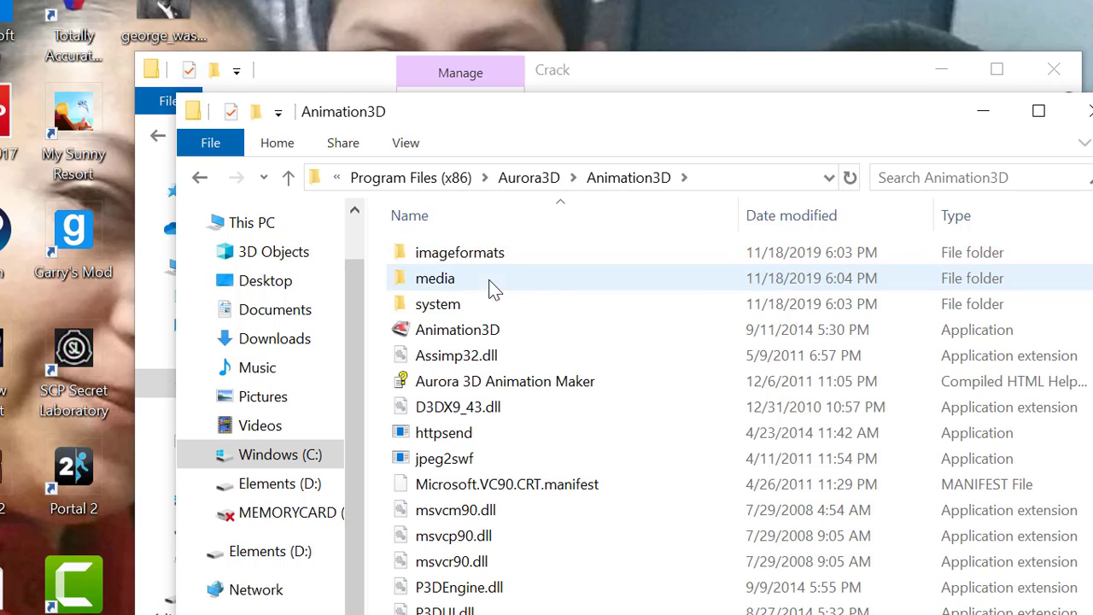
scroll(535, 452, "down", 3)
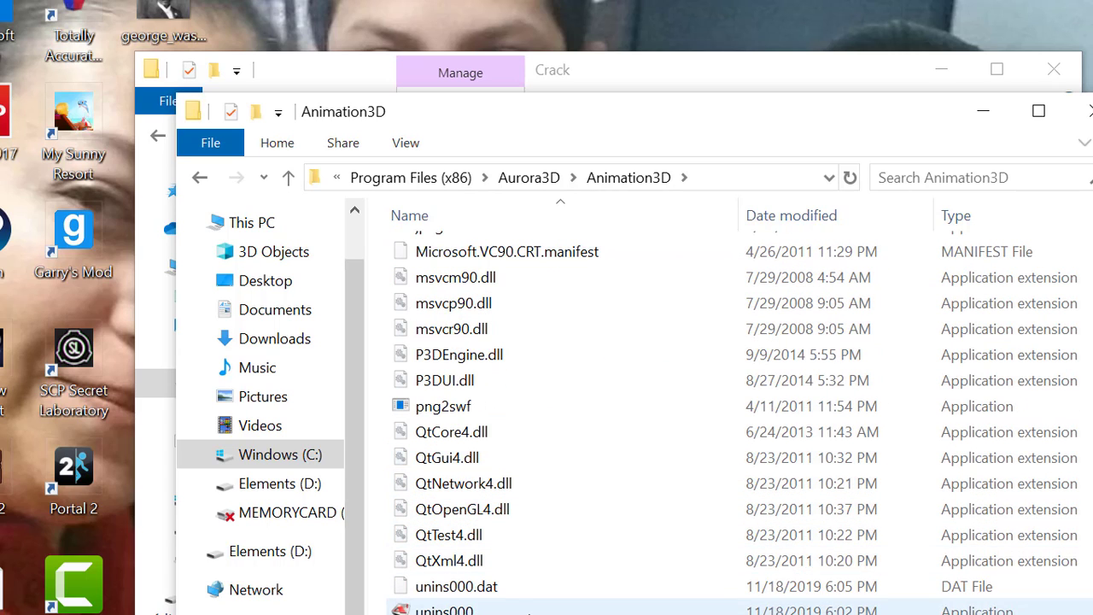
right_click(526, 611)
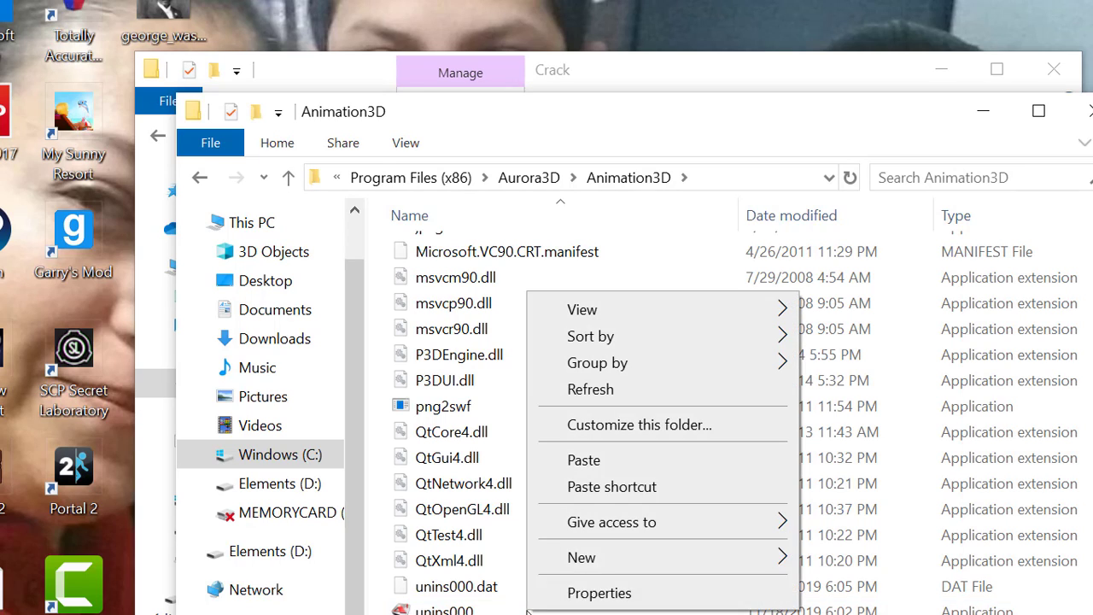
left_click(592, 465)
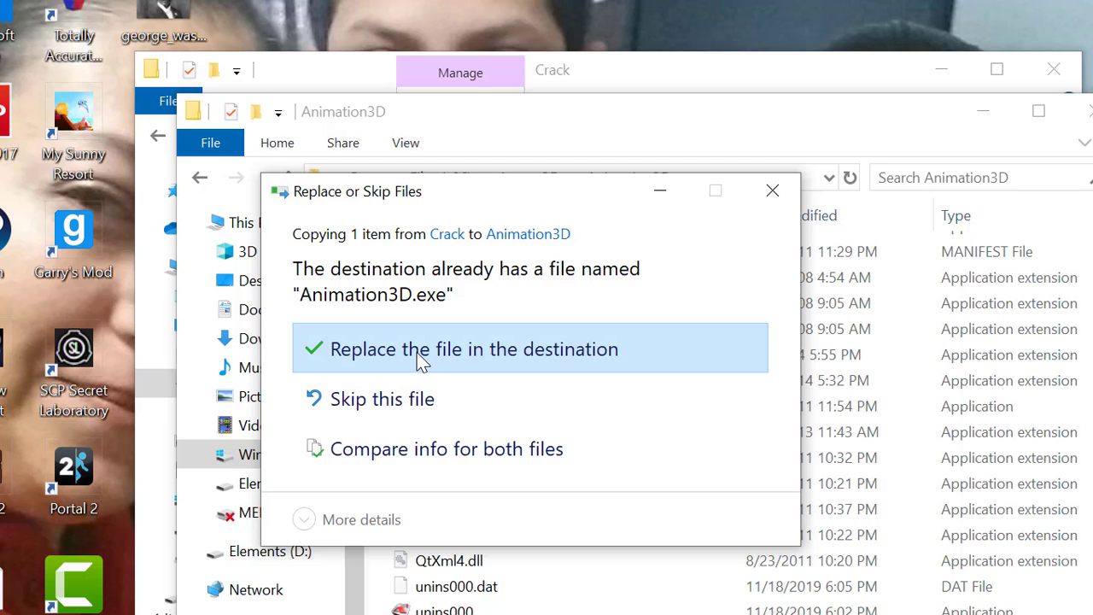
left_click(421, 357)
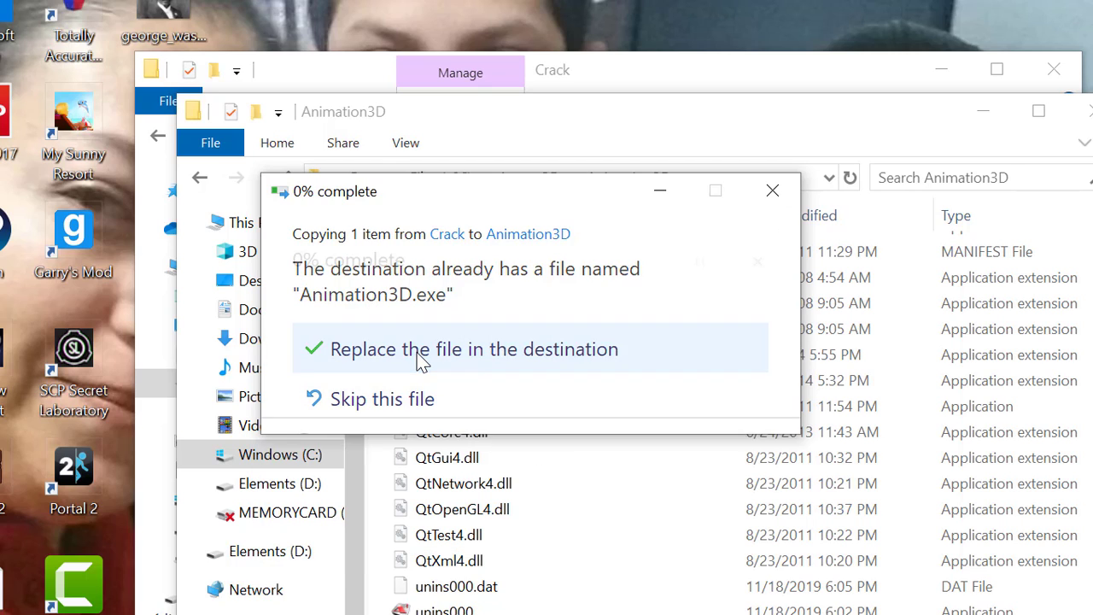
Select the replaced Animation3D application to check it and close both File Explorer windows.
left_click(447, 334)
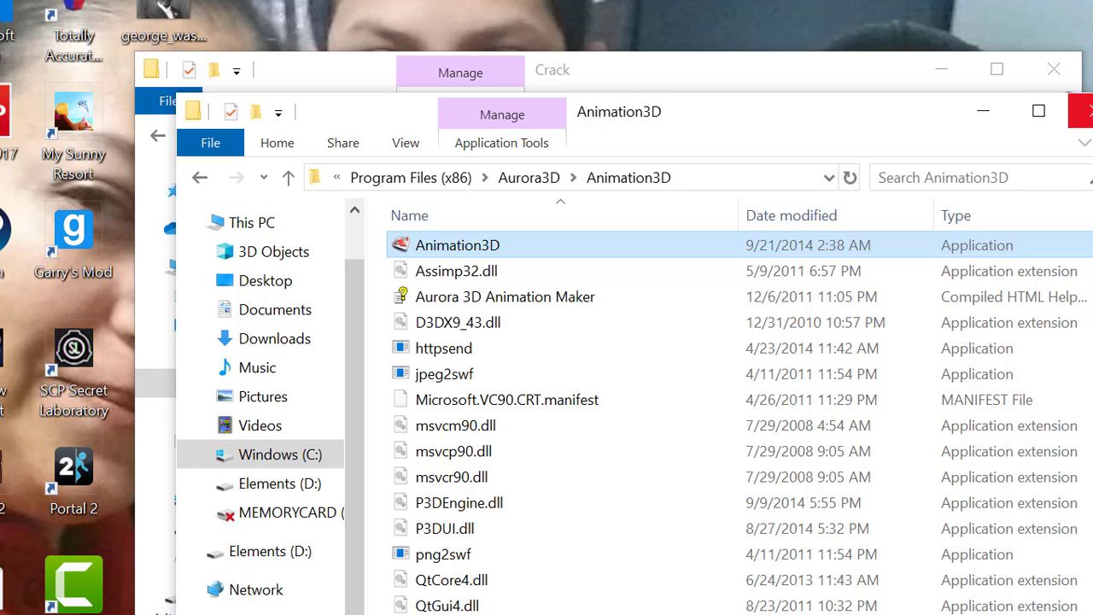
left_click(1080, 111)
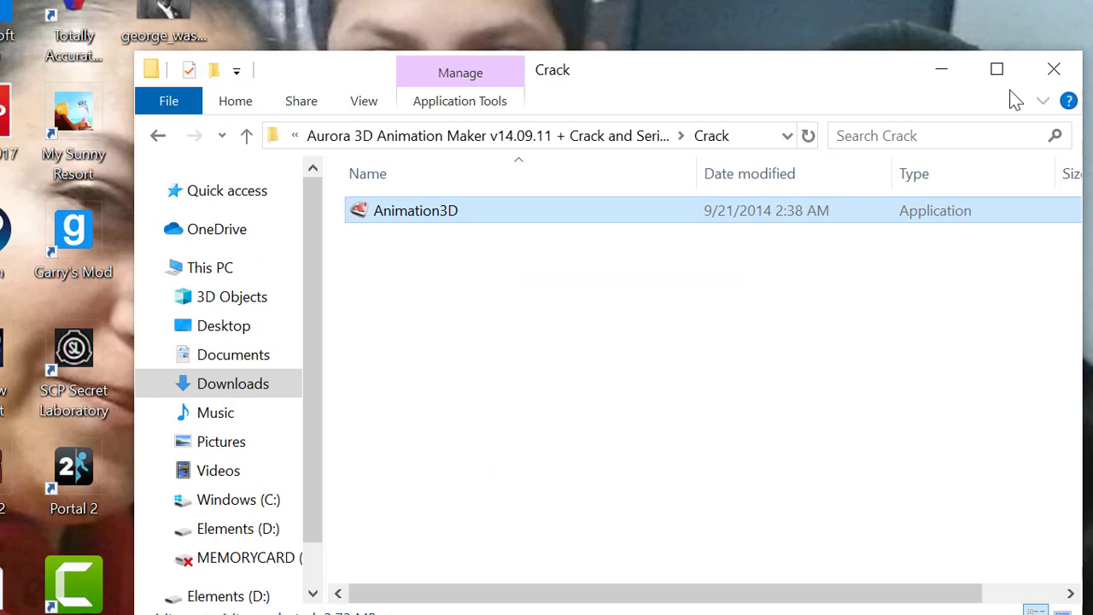
left_click(1053, 75)
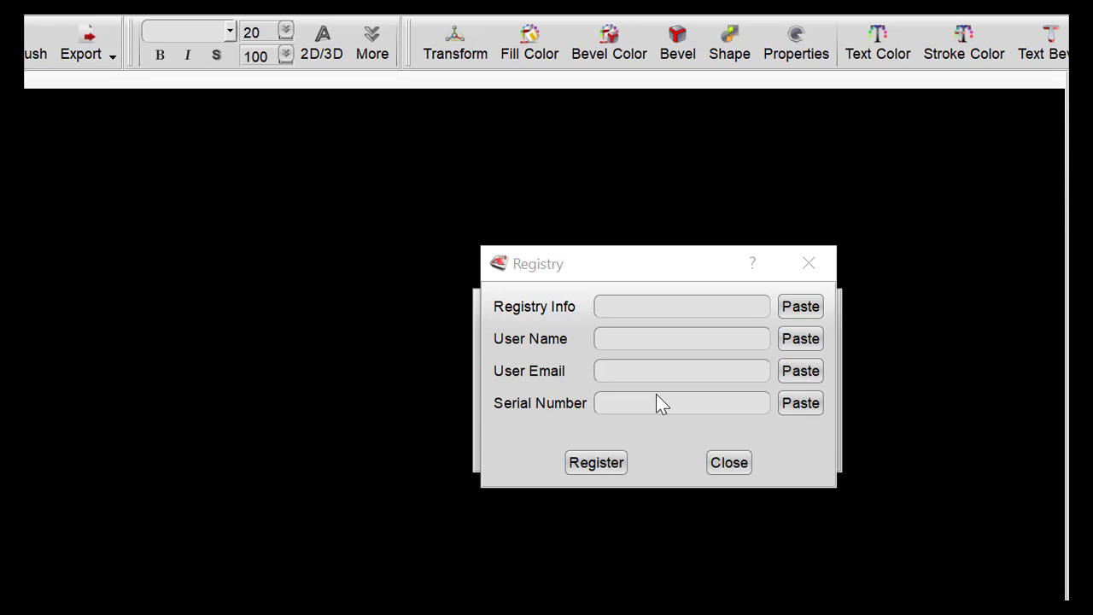
Switch from the Registry dialog to the Instructions file in Notepad, view the registration steps and minimize it.
left_click(657, 314)
key("alt+Tab")
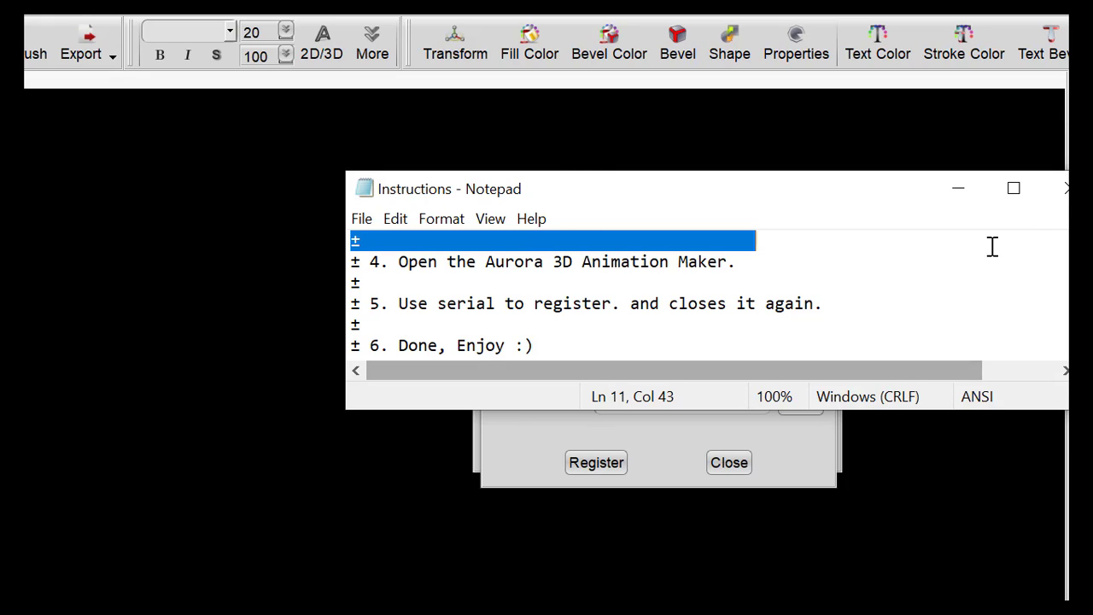
left_click(967, 194)
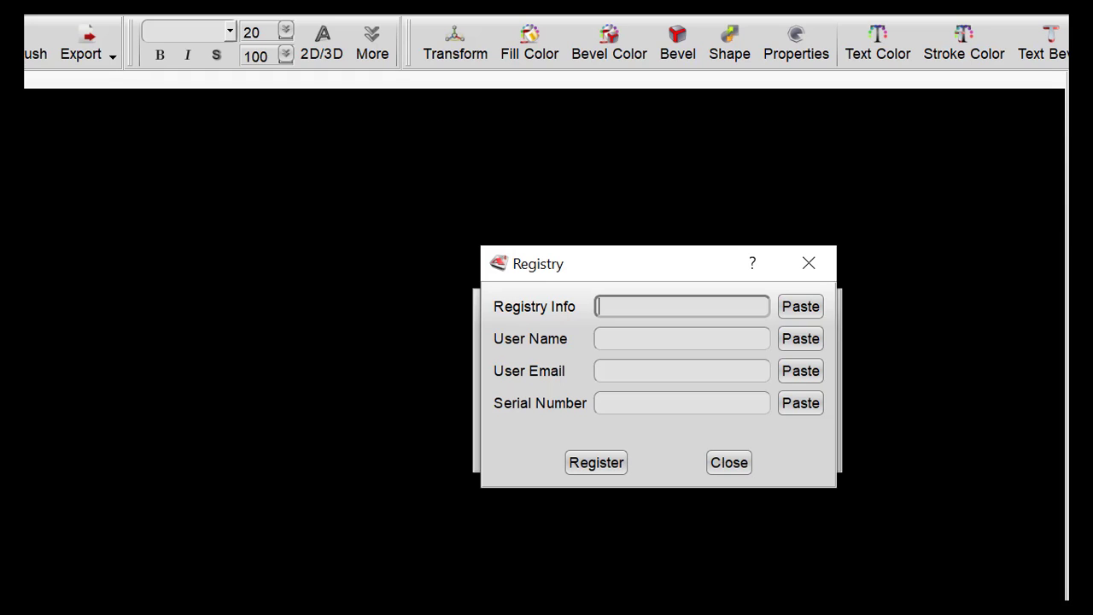
Copy the registry info from the open text file and paste it into the Registry Info field.
key("alt+Tab")
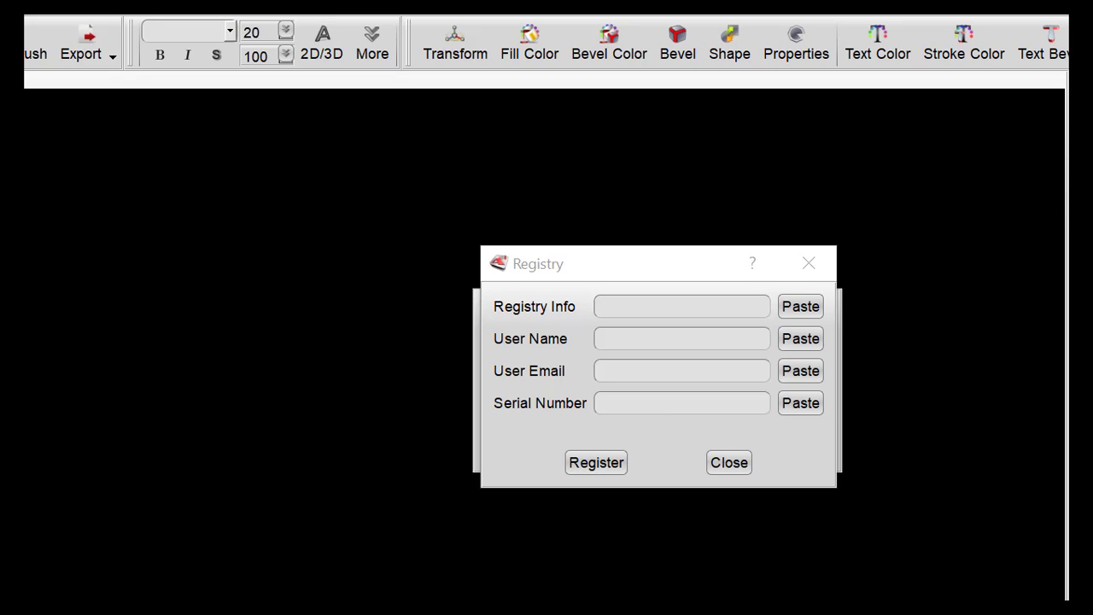
right_click(225, 347)
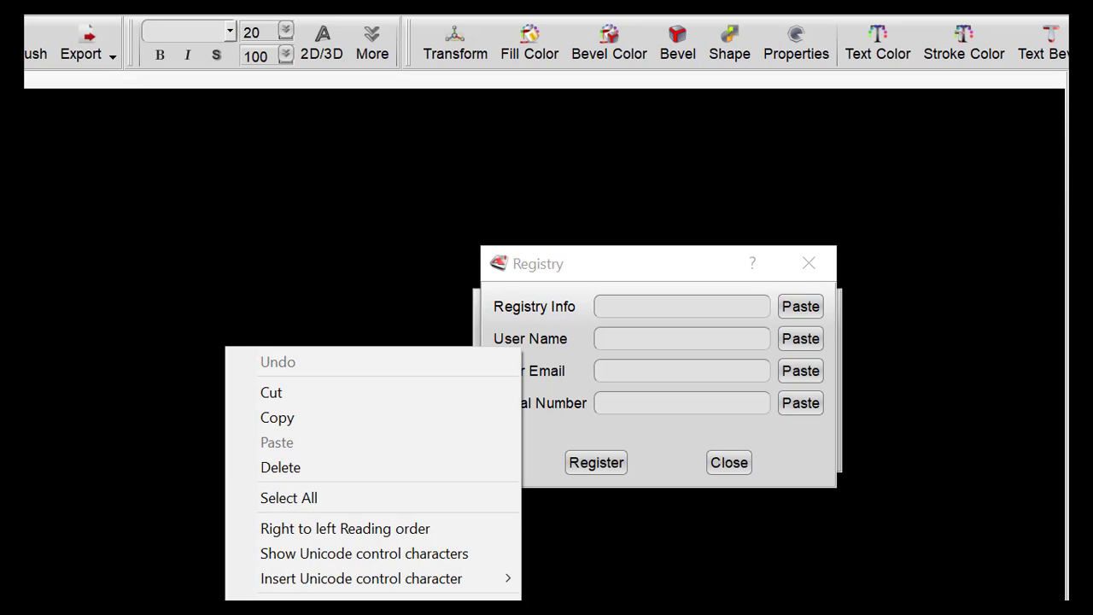
left_click(278, 417)
left_click(603, 303)
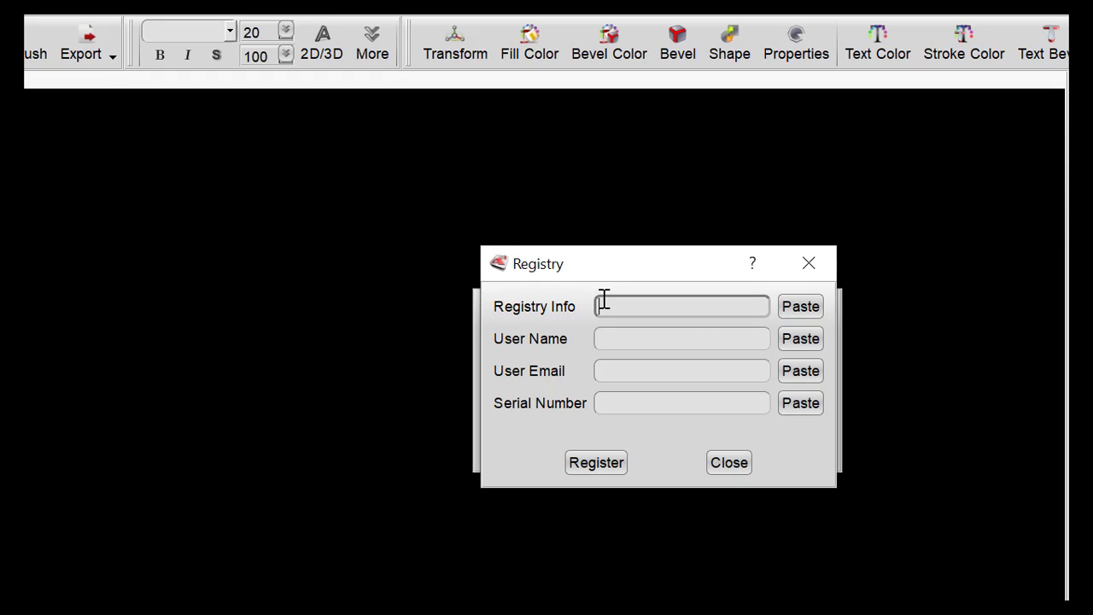
right_click(603, 299)
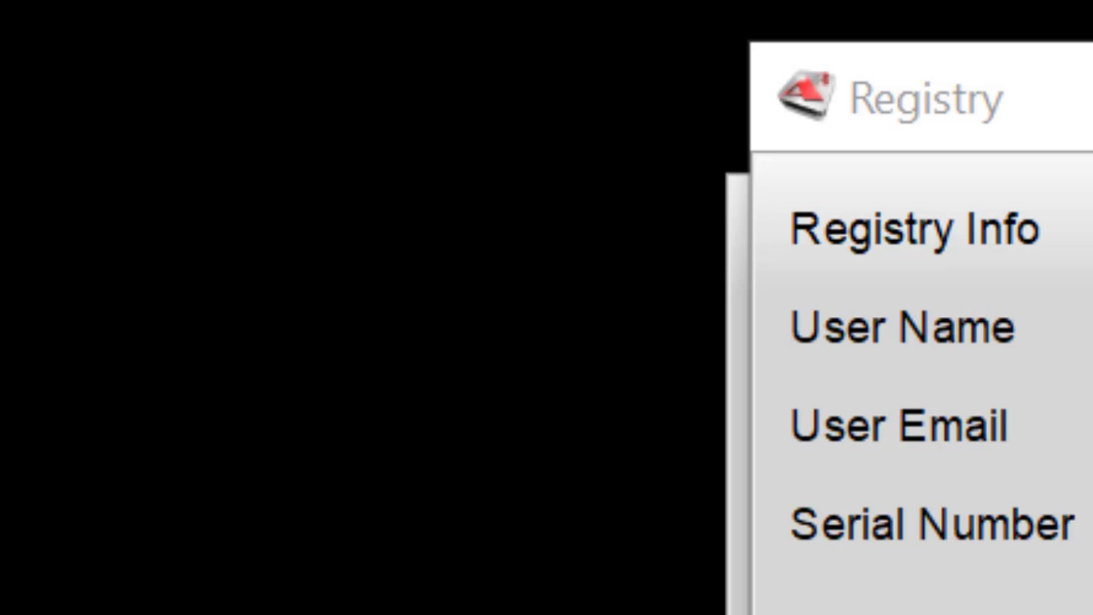
Copy the remaining registration details from the text file into the Registry form and dismiss the registration message.
key("shift+F10")
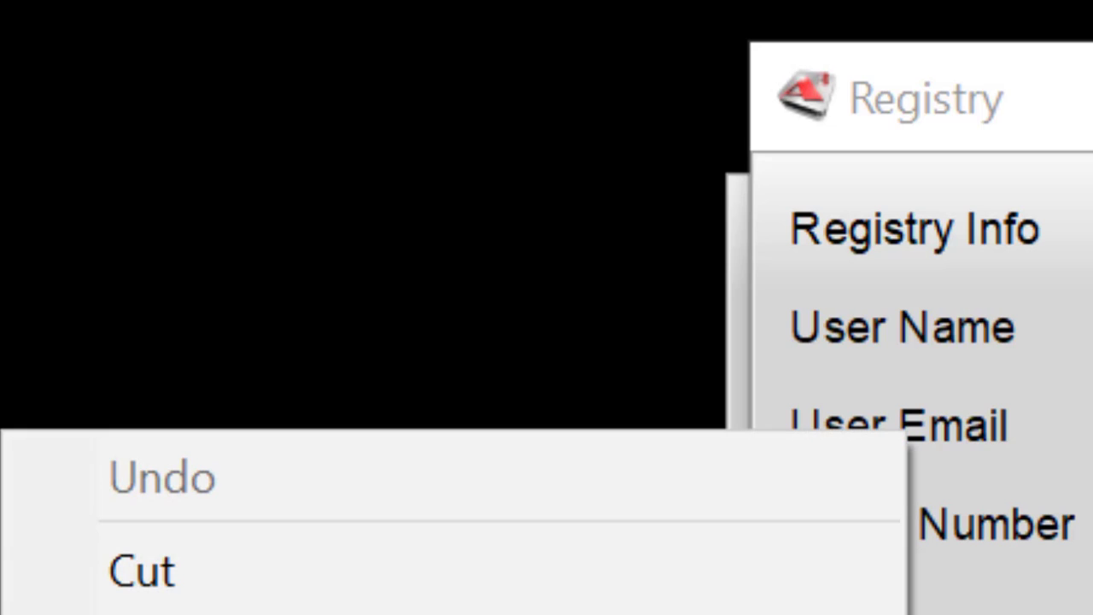
key("Down")
key("Down")
key("Return")
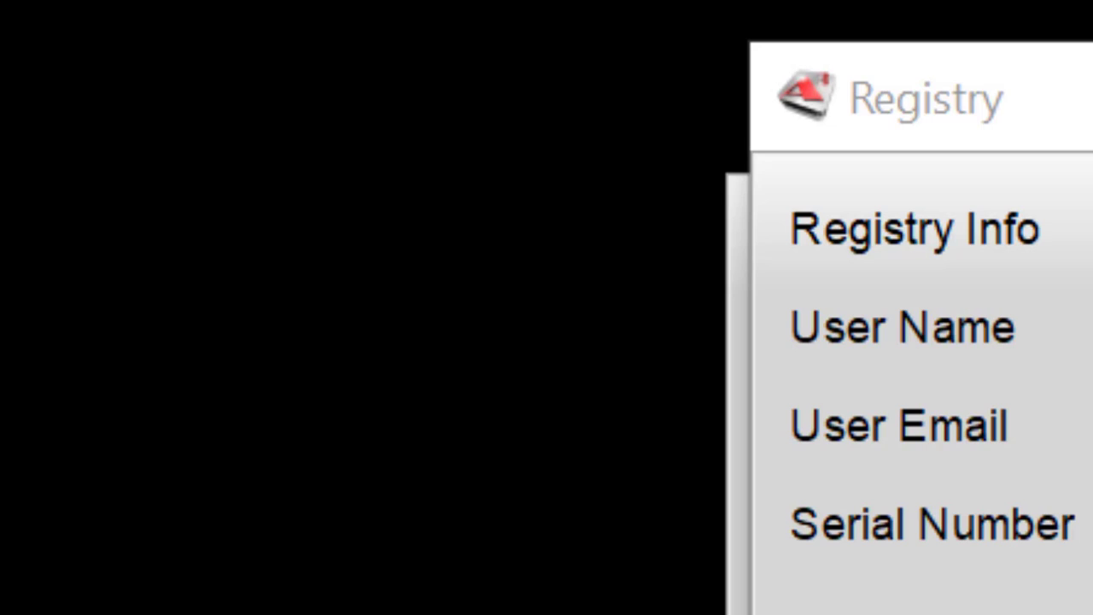
key("shift+F10")
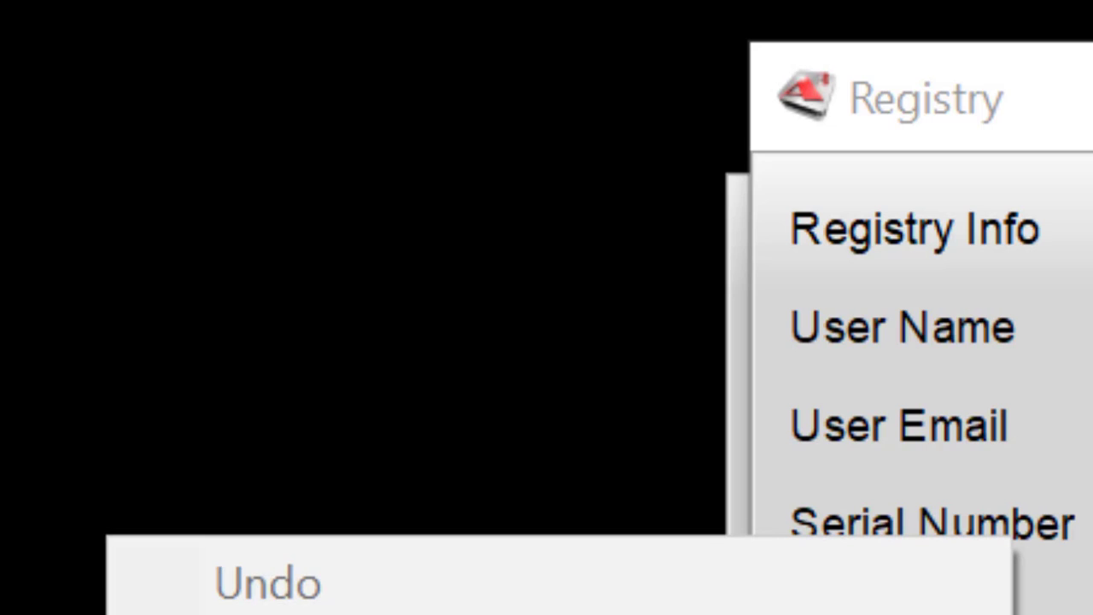
key("Escape")
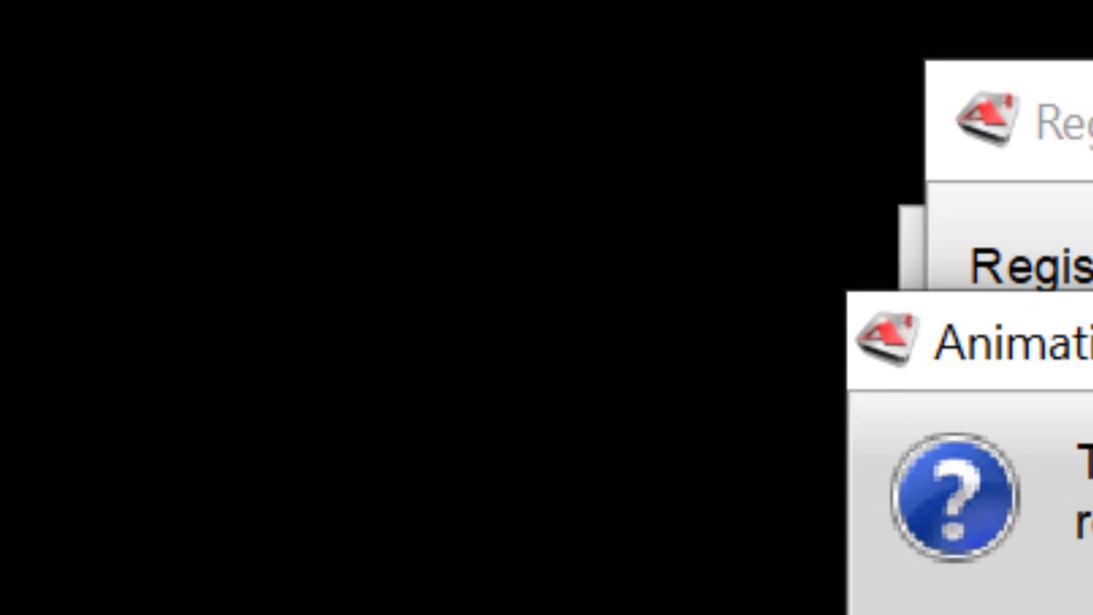
left_click(834, 372)
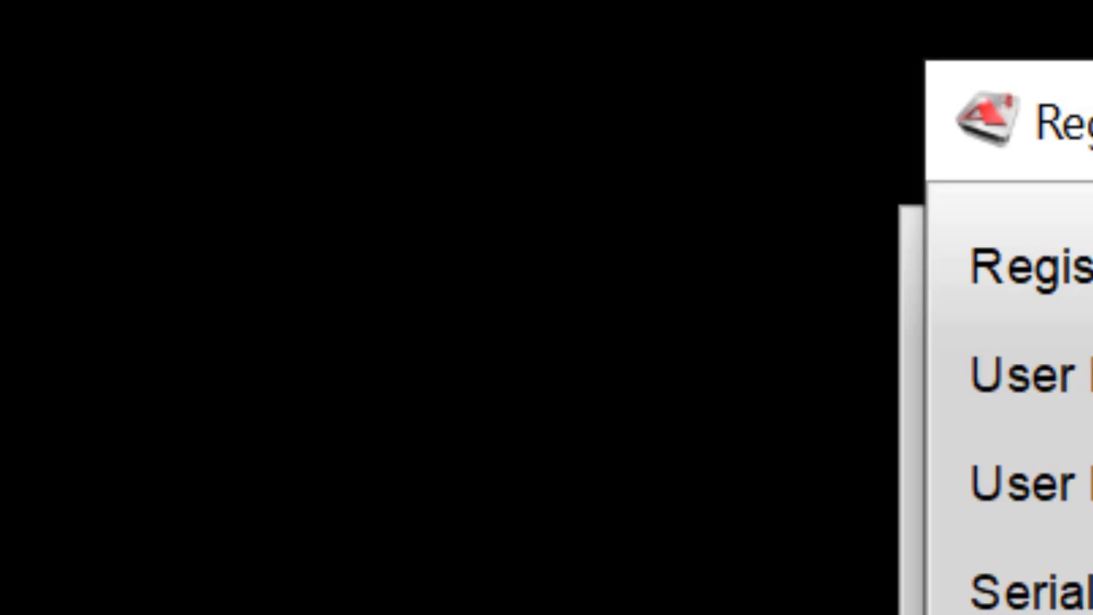